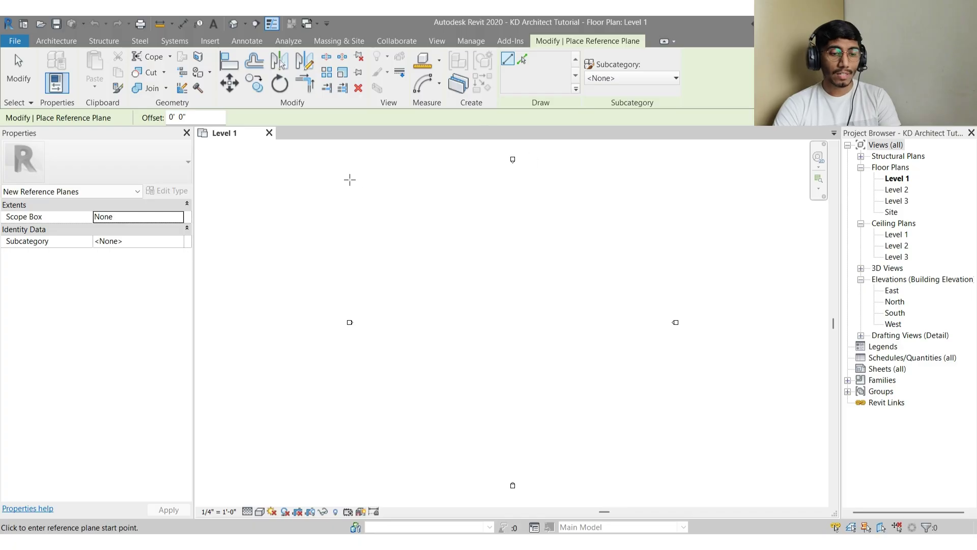
# Start a property line by sketching and draw a horizontal top edge and a vertical right edge for the plot outline
pyautogui.press('Escape')
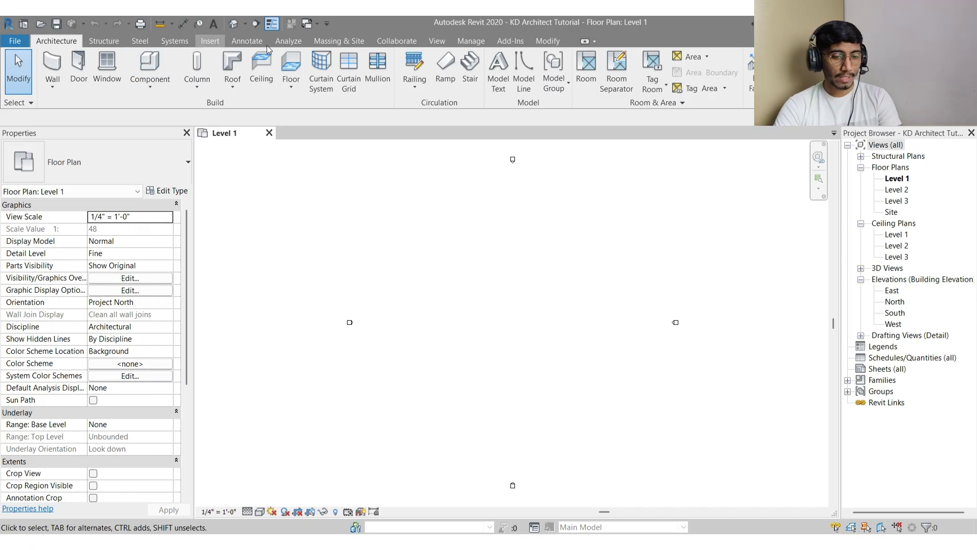
pyautogui.click(342, 40)
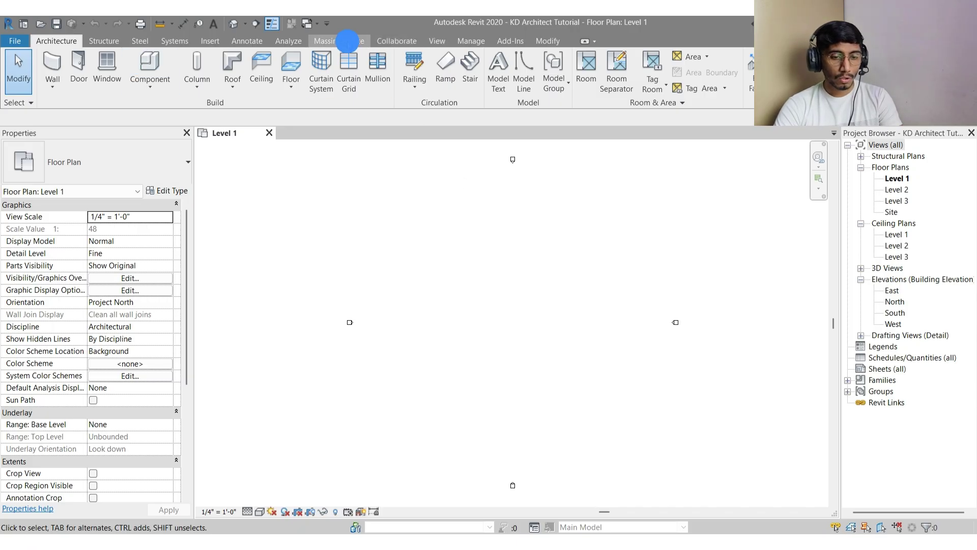
pyautogui.click(559, 70)
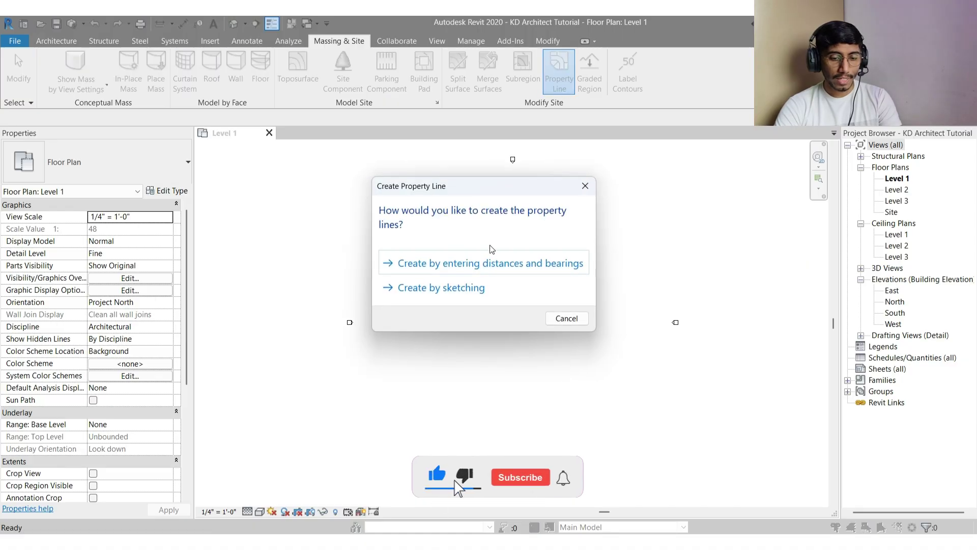
pyautogui.click(430, 289)
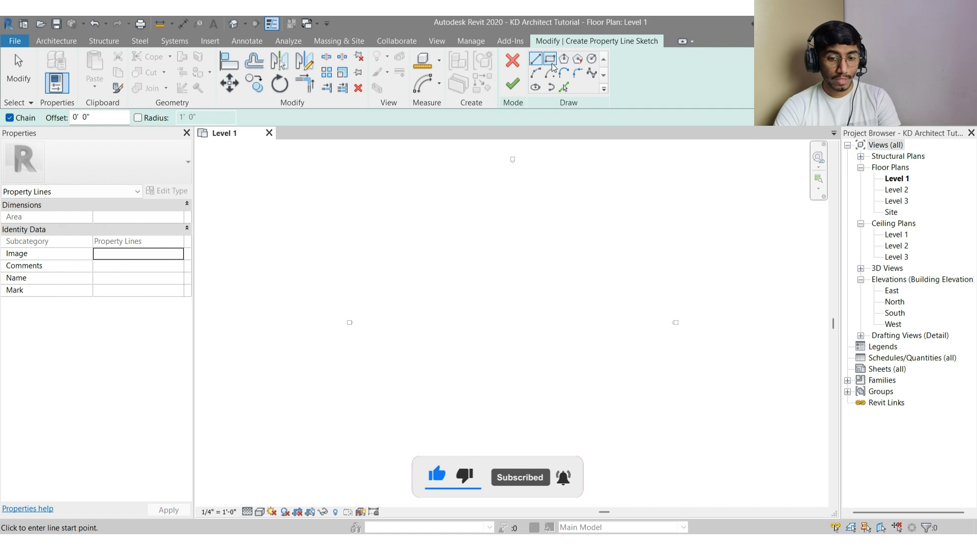
pyautogui.scroll(2, 464, 255)
pyautogui.click(464, 256)
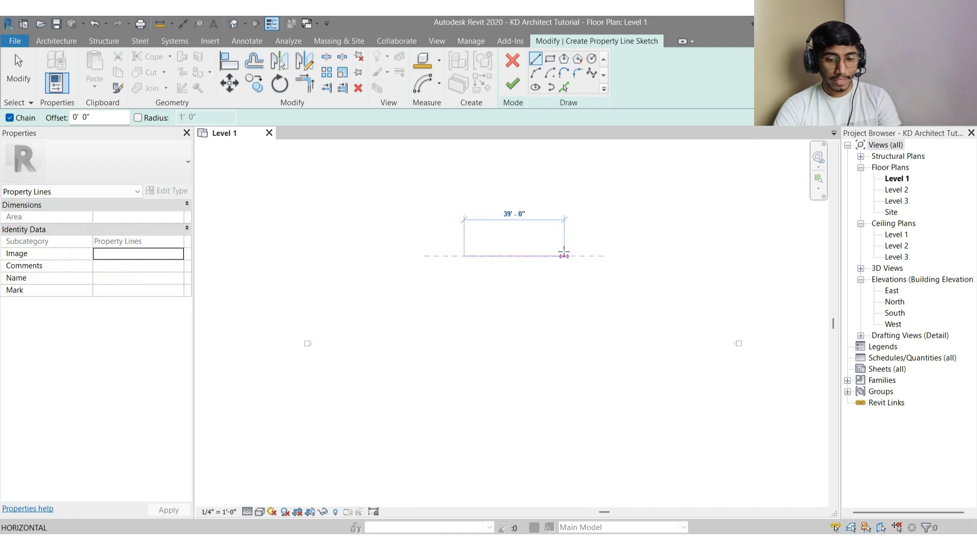
pyautogui.click(600, 255)
pyautogui.scroll(-1, 590, 240)
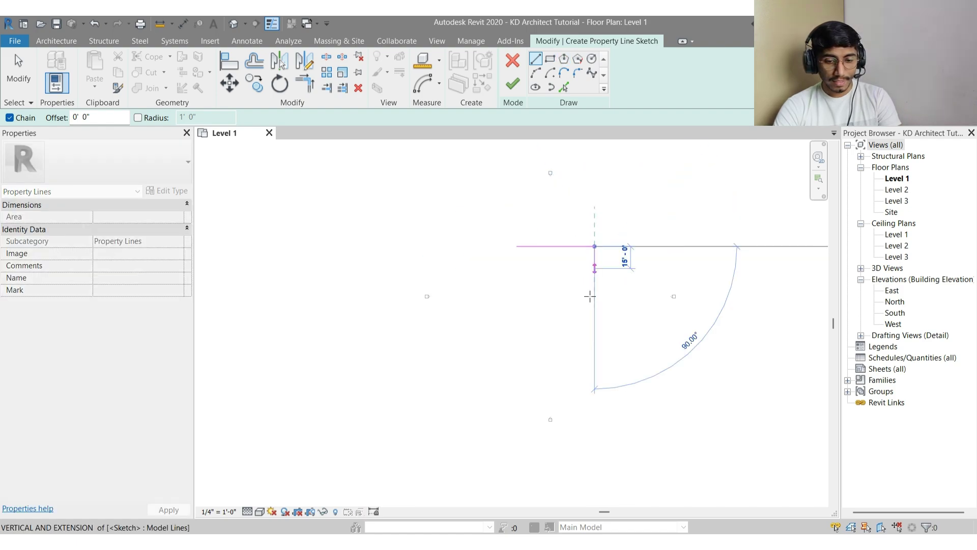
pyautogui.click(590, 334)
# Continue the outline with a short bottom segment, a sloped one about 33' long, a horizontal one about 21' long, and an upward left edge
pyautogui.scroll(2, 576, 360)
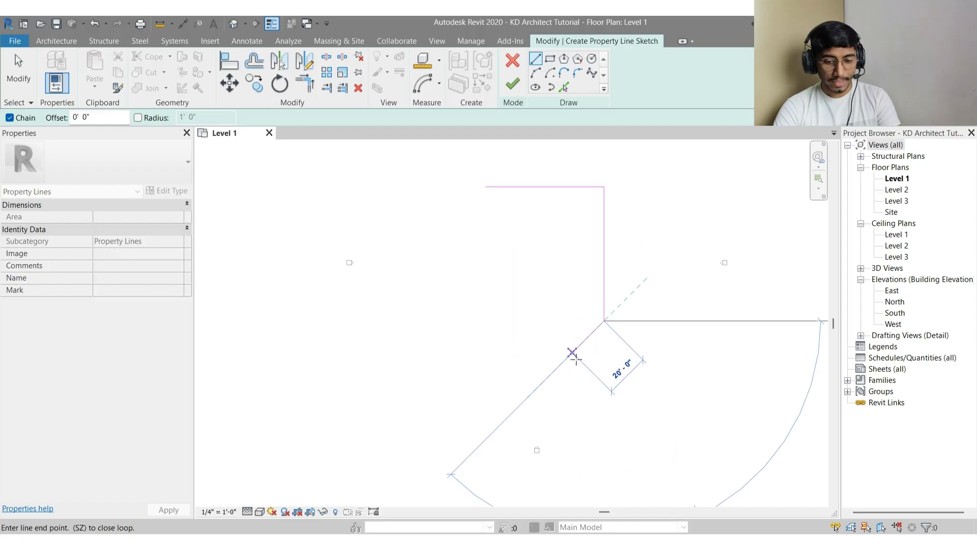
pyautogui.click(573, 315)
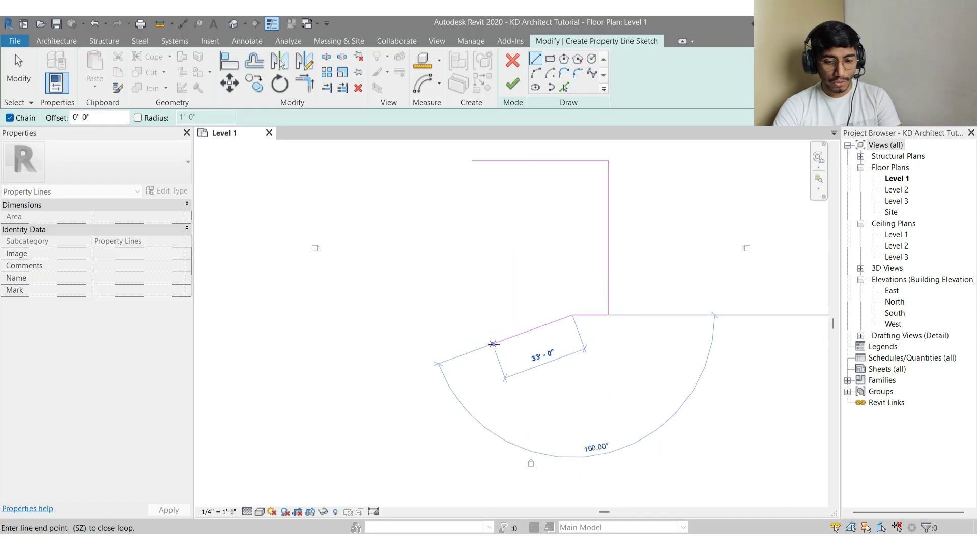
pyautogui.click(493, 343)
pyautogui.click(438, 342)
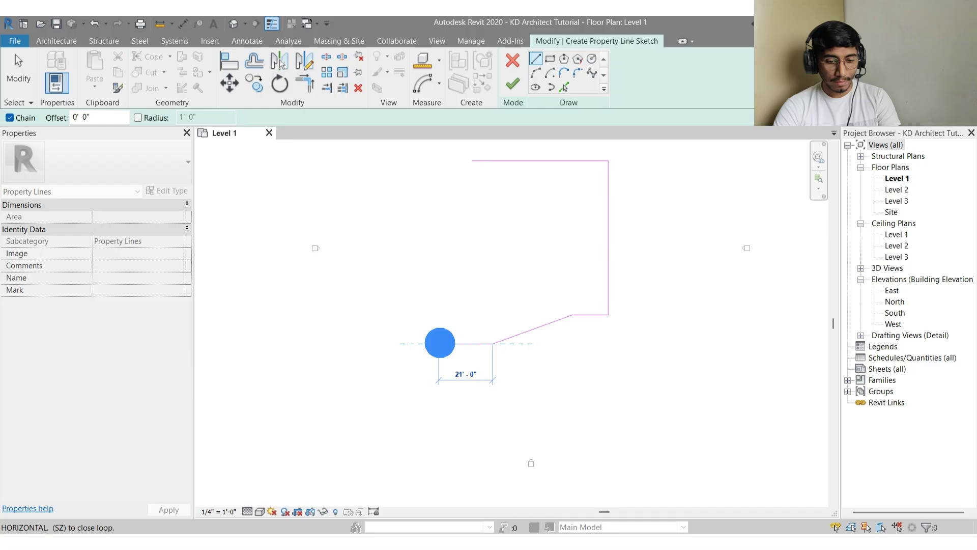
pyautogui.click(437, 232)
pyautogui.press('Escape')
pyautogui.press('Escape')
# Trim the left and top edges of the outline into a corner and finish the property line sketch
pyautogui.press('t')
pyautogui.press('r')
pyautogui.click(440, 239)
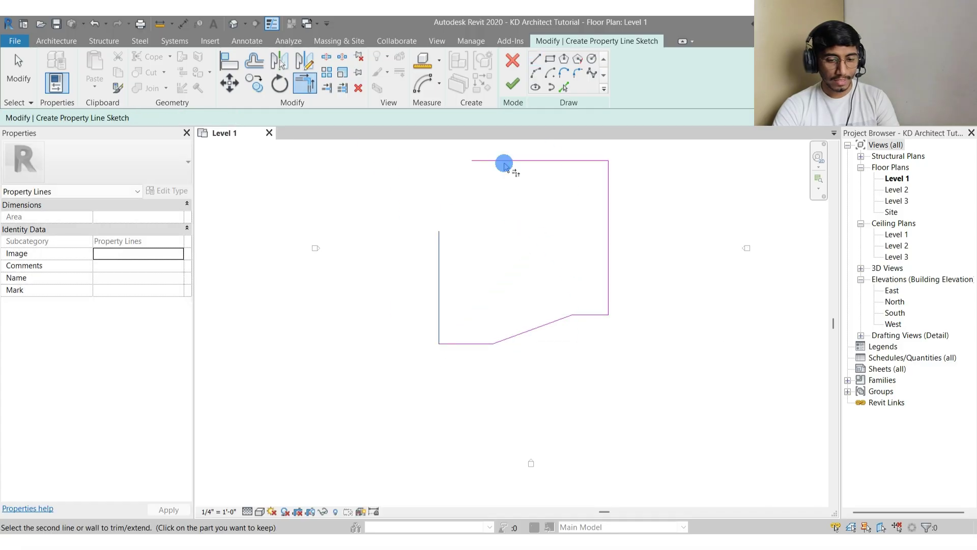
pyautogui.click(506, 161)
pyautogui.press('Escape')
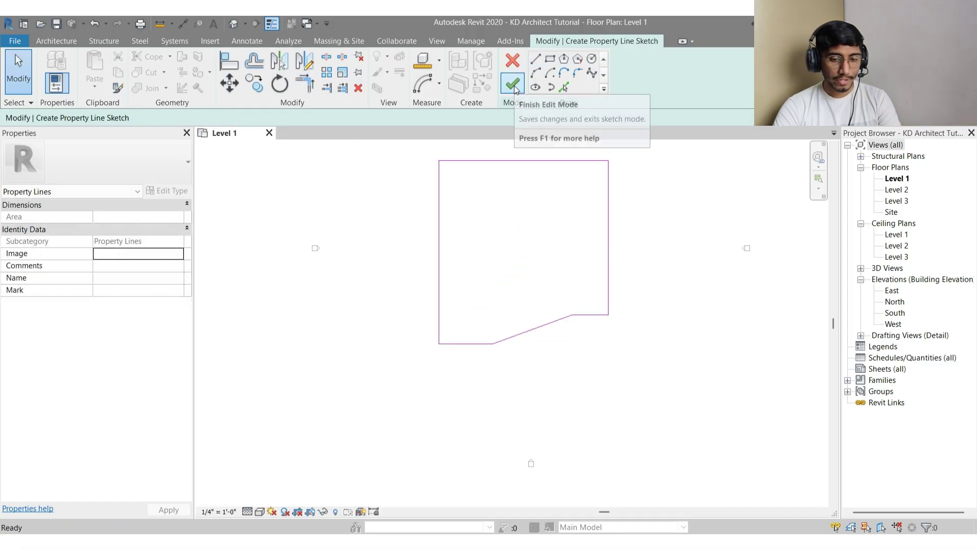
pyautogui.click(513, 84)
pyautogui.click(520, 278)
pyautogui.moveTo(521, 278); pyautogui.dragTo(515, 300, button='middle')
pyautogui.scroll(1, 500, 289)
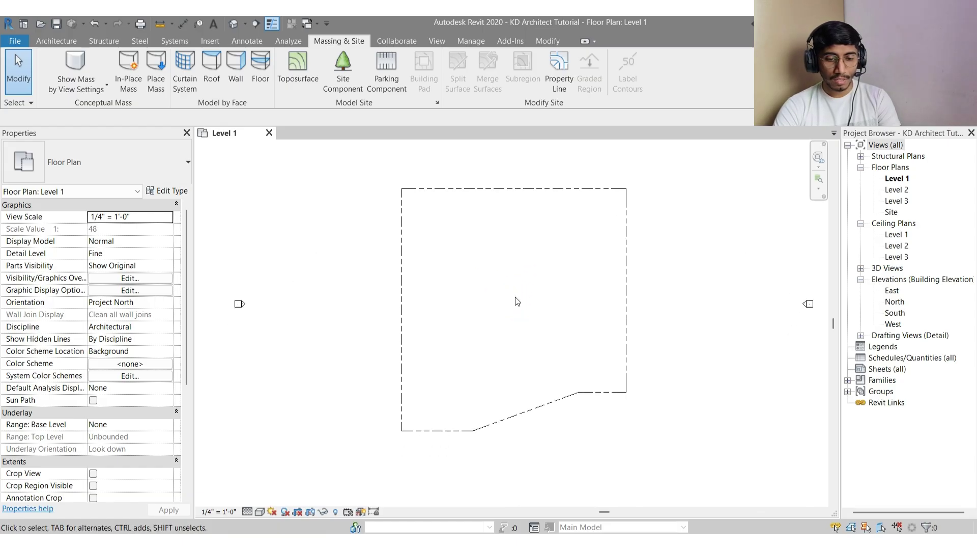
# Select the property line to check its area, and deselect it
pyautogui.click(625, 330)
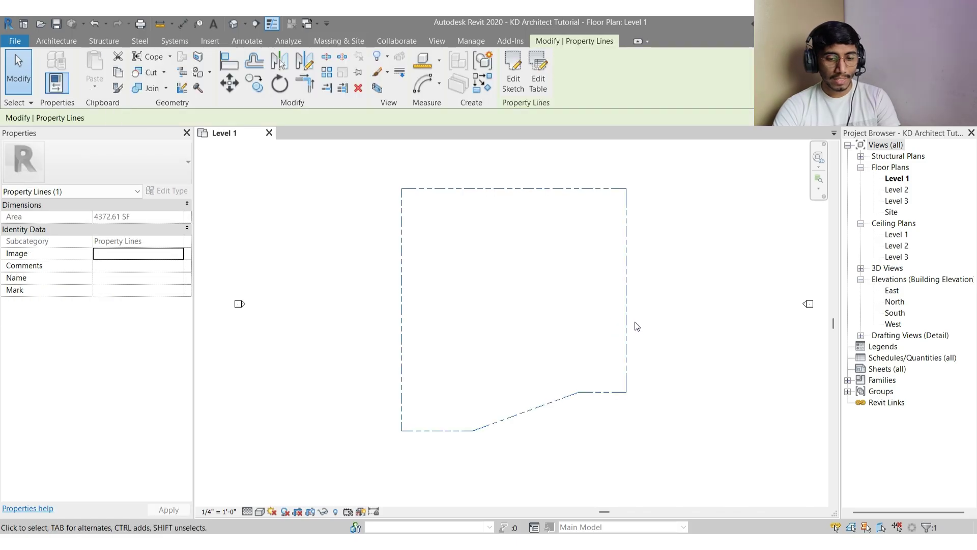
pyautogui.click(533, 333)
pyautogui.moveTo(526, 323); pyautogui.dragTo(521, 331, button='middle')
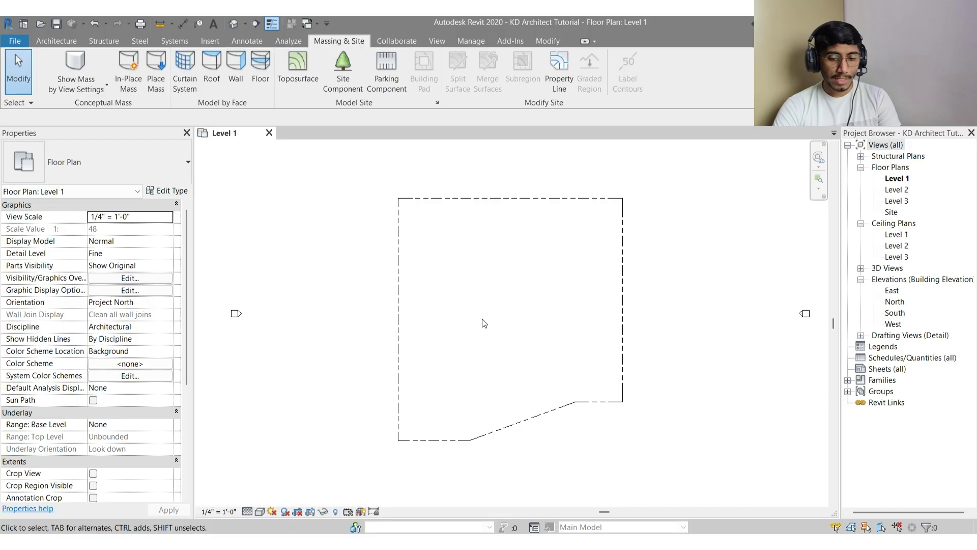
pyautogui.moveTo(481, 319); pyautogui.dragTo(469, 314, button='middle')
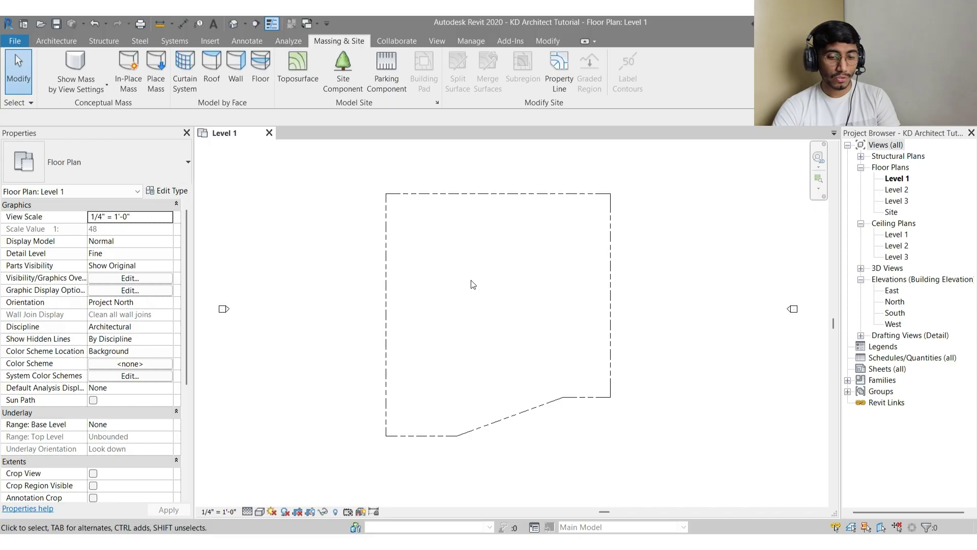
pyautogui.click(471, 280)
pyautogui.moveTo(480, 255); pyautogui.dragTo(479, 276, button='middle')
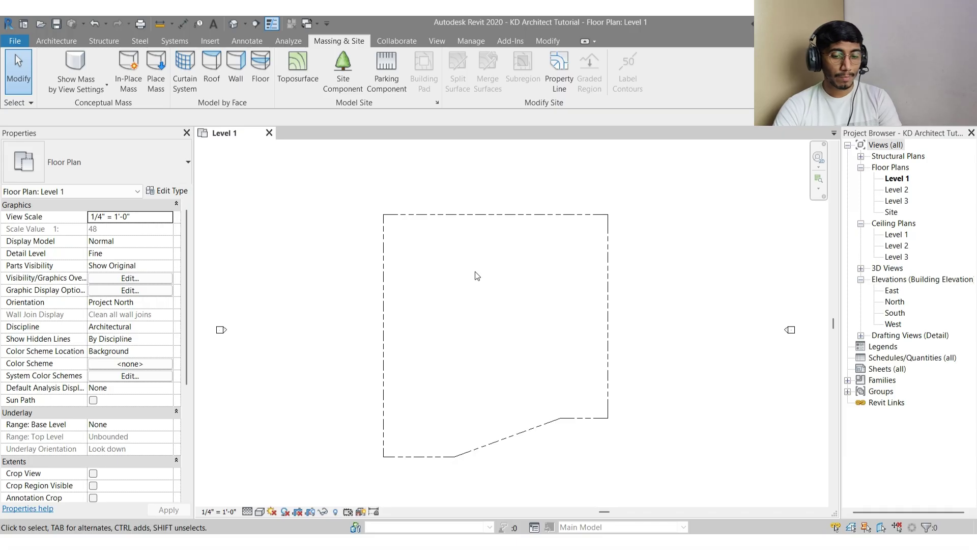
pyautogui.moveTo(483, 306); pyautogui.dragTo(474, 277, button='middle')
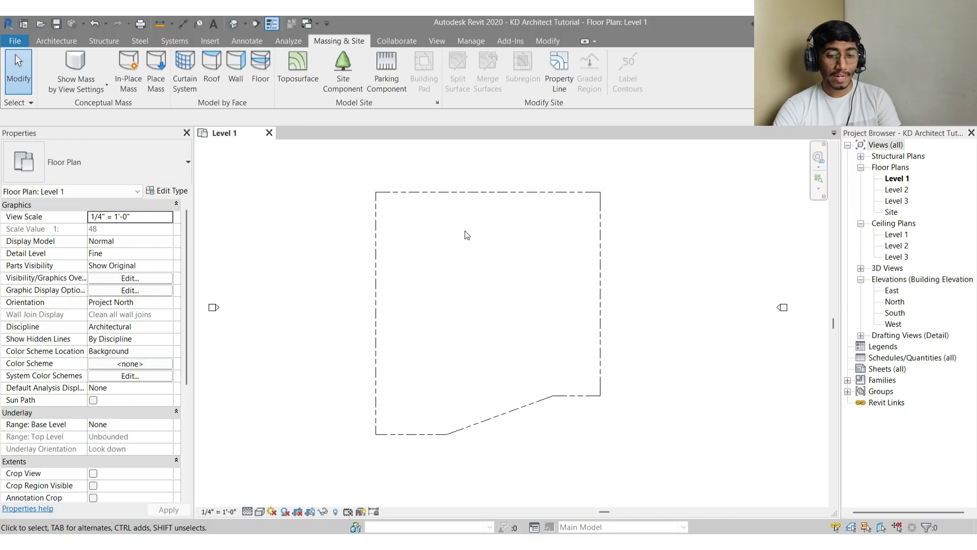
pyautogui.moveTo(469, 248); pyautogui.dragTo(472, 268, button='middle')
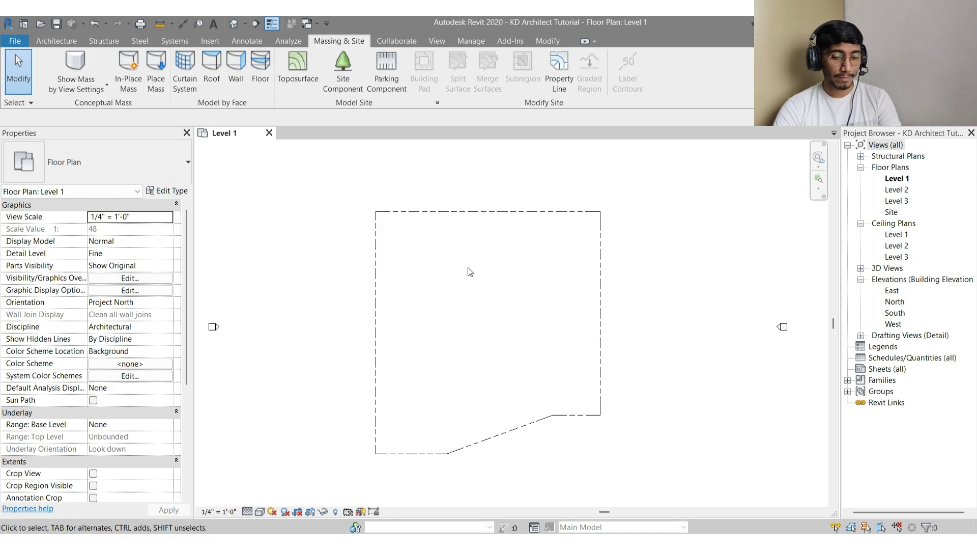
pyautogui.moveTo(471, 268); pyautogui.dragTo(472, 268, button='middle')
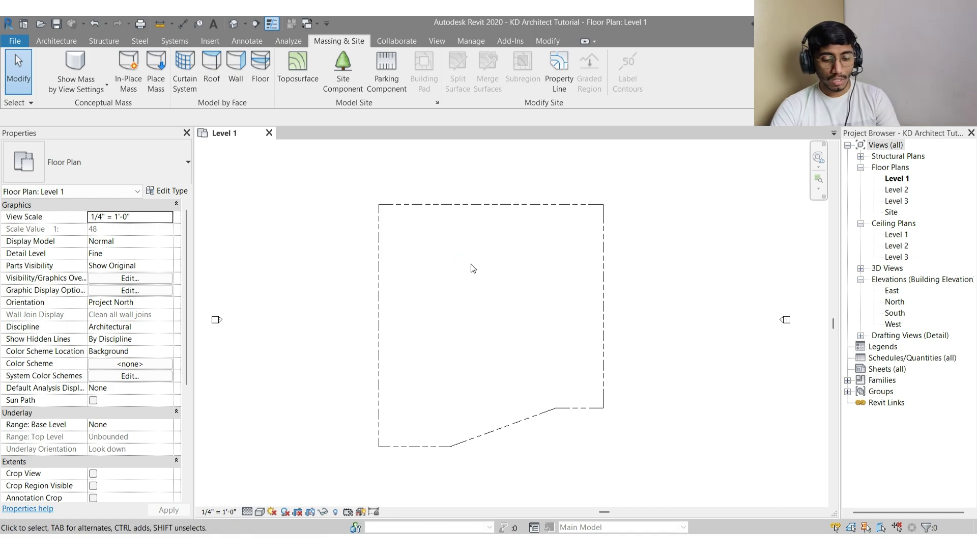
# Draw a horizontal reference plane inside the plot, just below its top edge
pyautogui.press('r')
pyautogui.press('p')
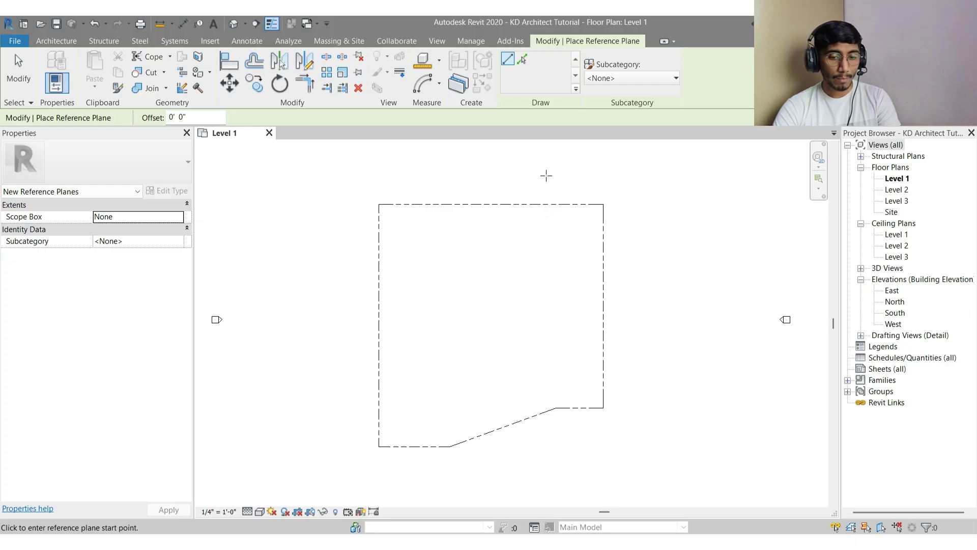
pyautogui.scroll(2, 456, 235)
pyautogui.click(432, 245)
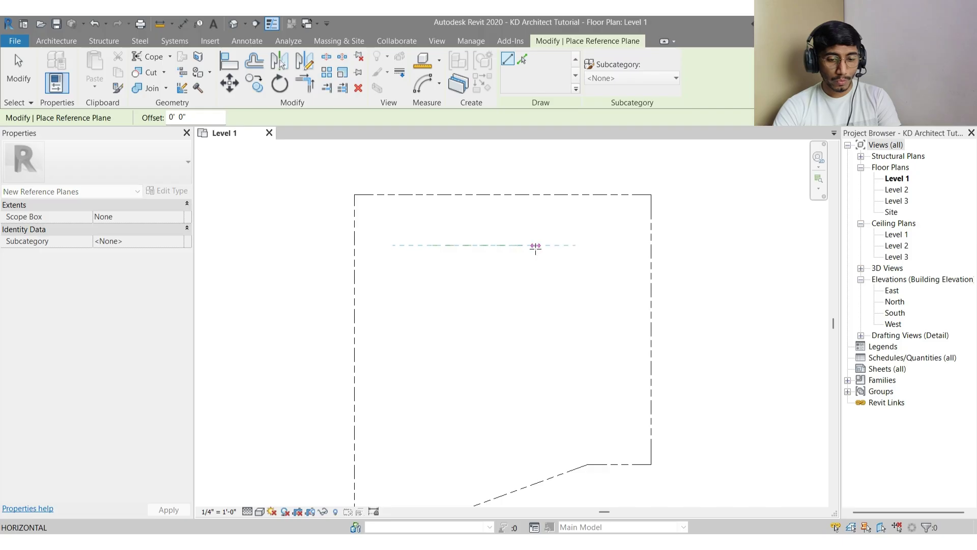
pyautogui.click(598, 245)
pyautogui.press('Escape')
# Select the horizontal reference plane to examine its name and subcategory properties
pyautogui.scroll(2, 511, 254)
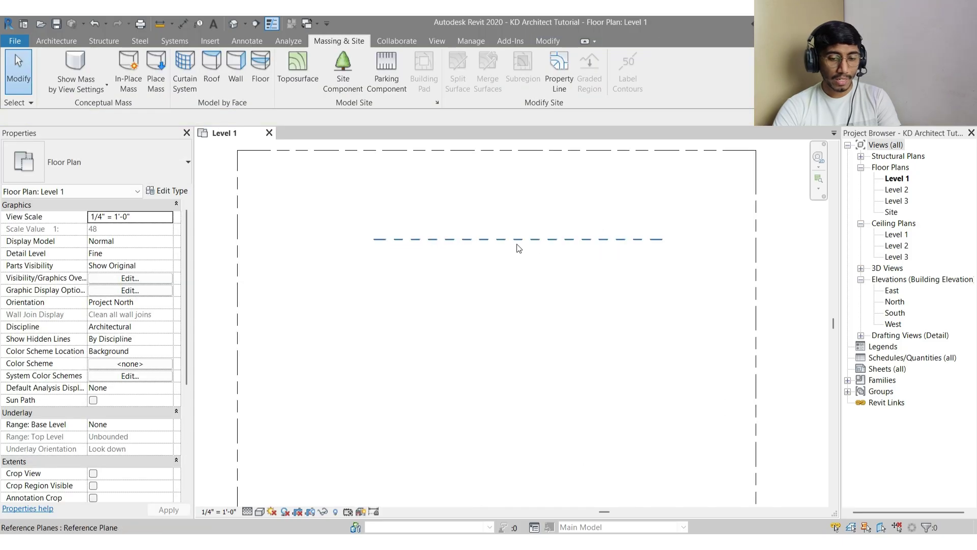
pyautogui.click(517, 240)
pyautogui.moveTo(575, 242); pyautogui.dragTo(535, 271, button='middle')
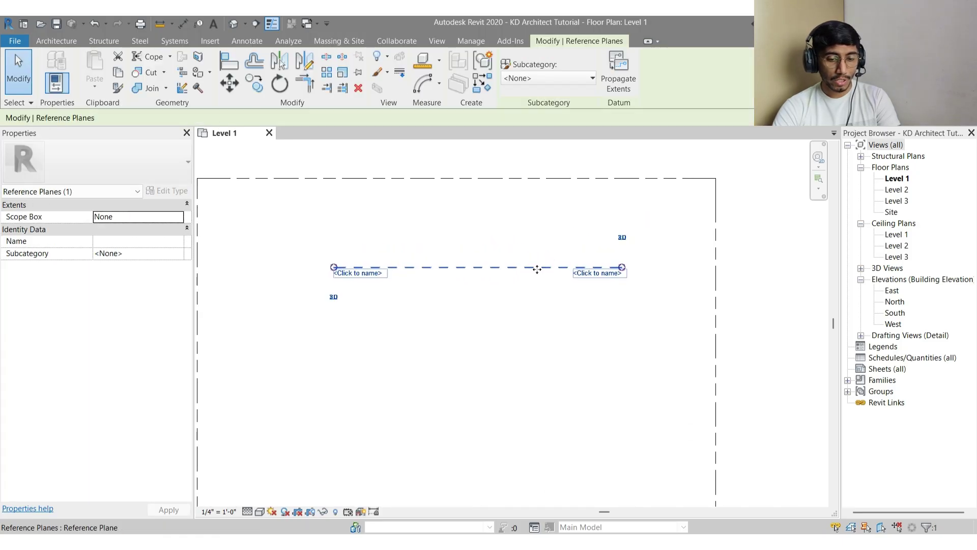
pyautogui.press('Escape')
pyautogui.click(469, 272)
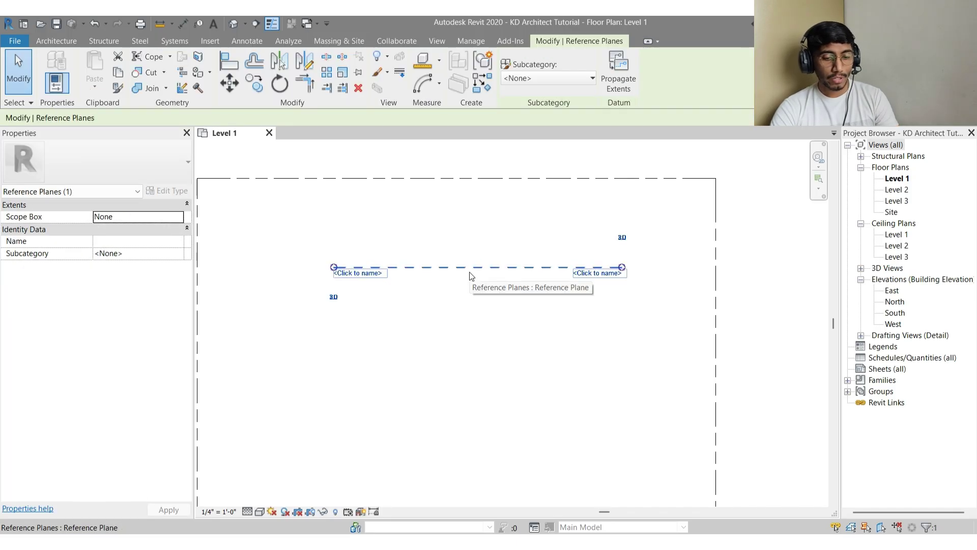
# Start another reference plane and create a subcategory of Reference Planes named New RP for it
pyautogui.press('r')
pyautogui.press('p')
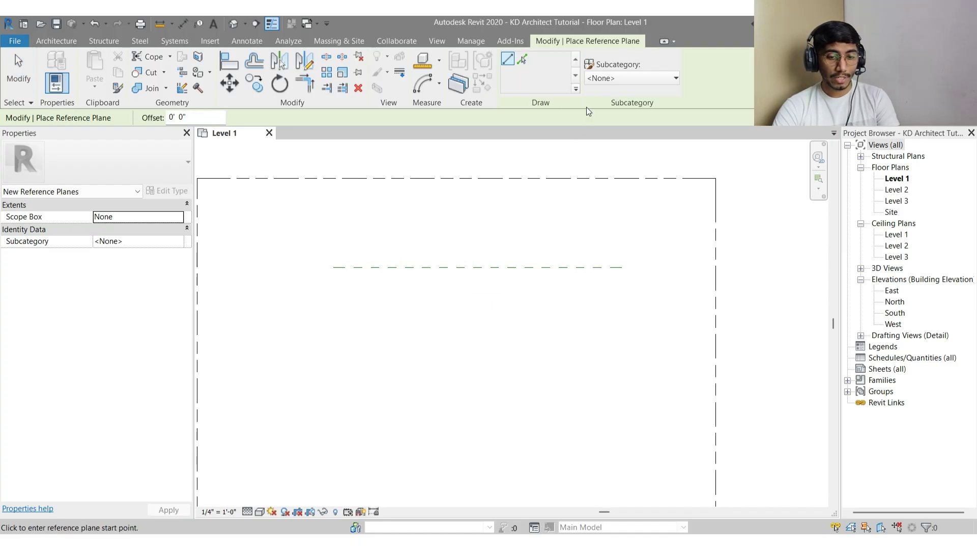
pyautogui.click(610, 78)
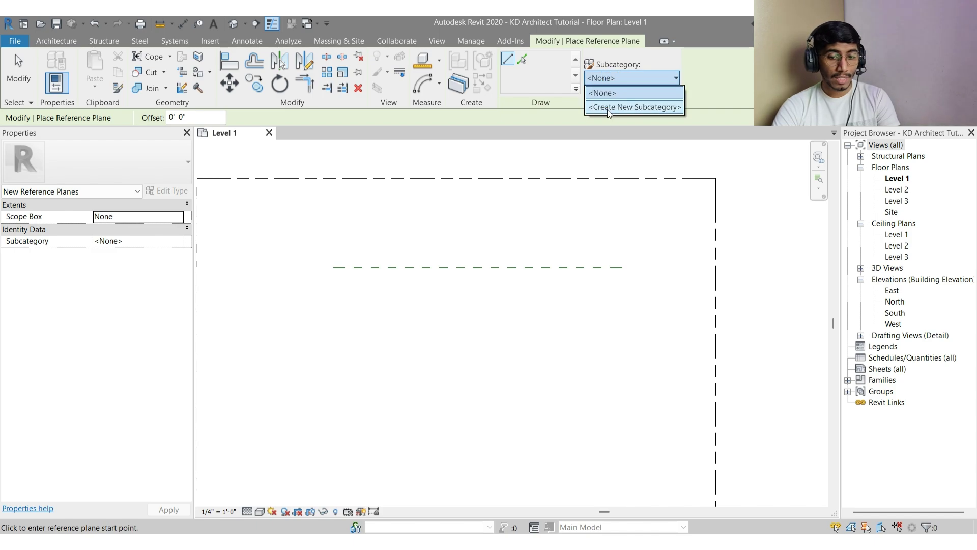
pyautogui.click(608, 107)
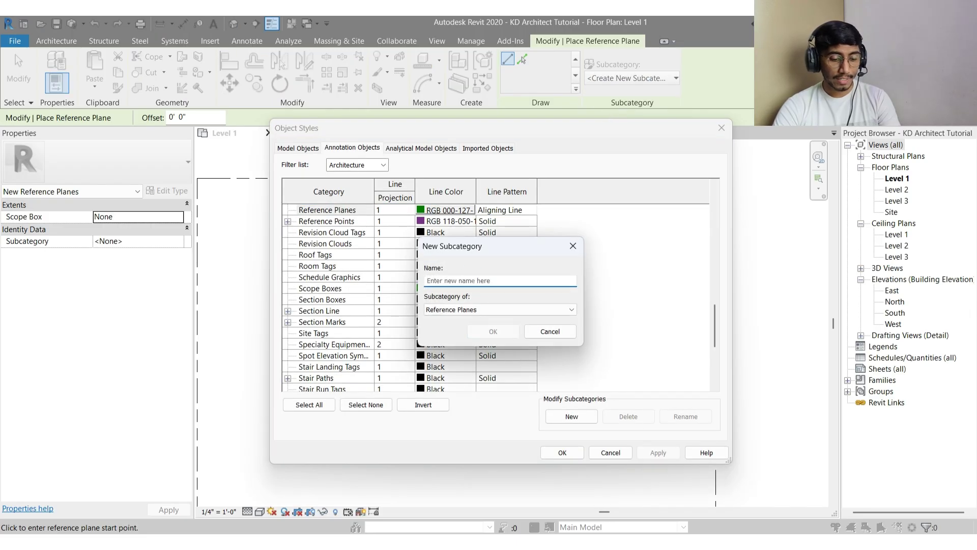
pyautogui.click(473, 281)
pyautogui.write('New')
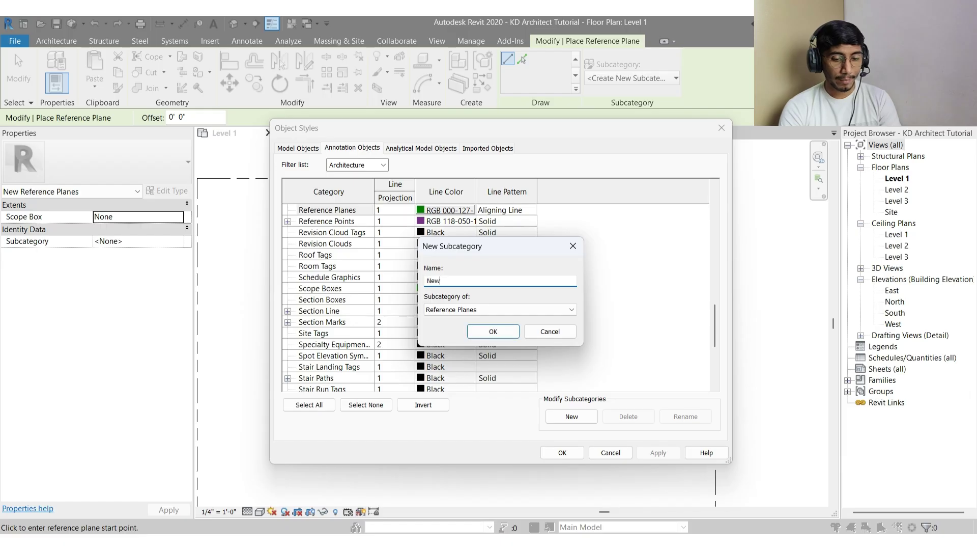
pyautogui.write(' Rp')
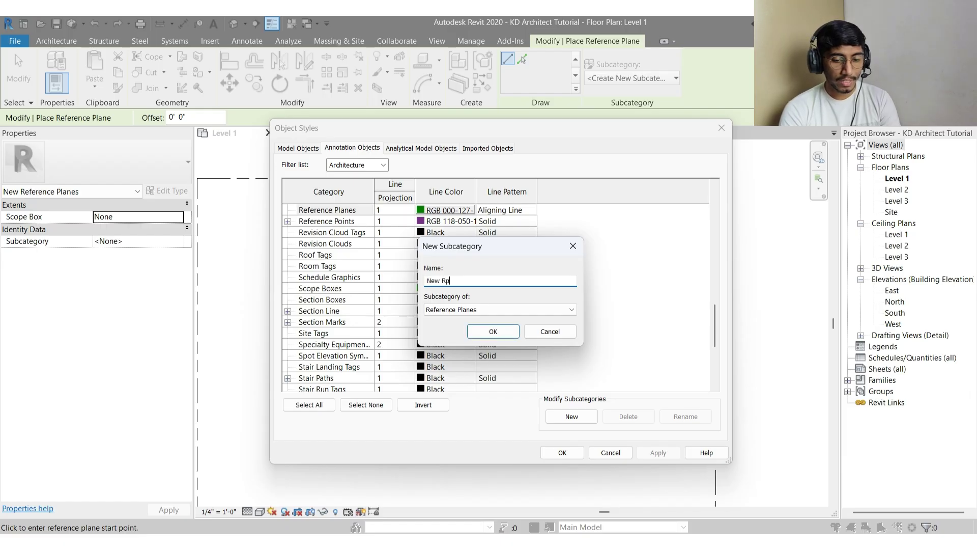
pyautogui.press('BackSpace')
pyautogui.write('P')
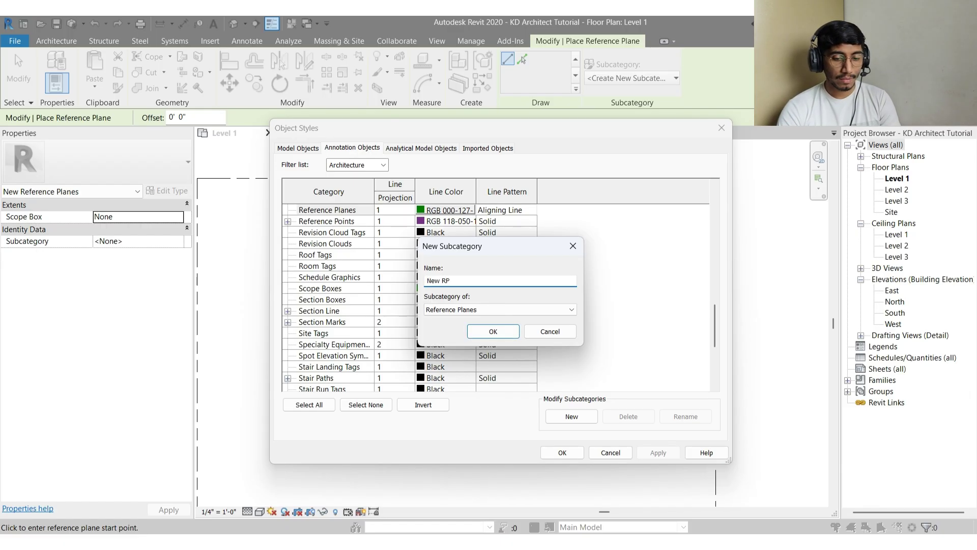
pyautogui.click(494, 332)
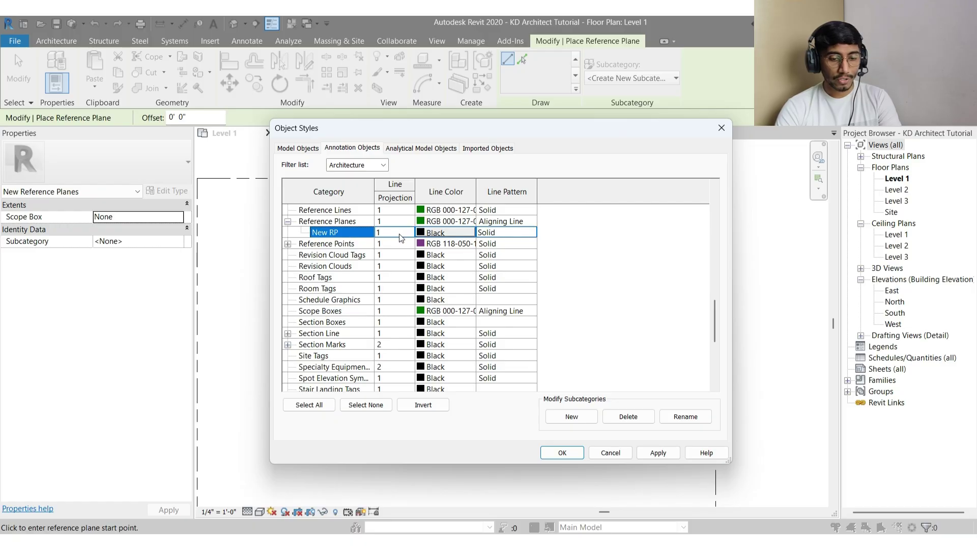
# Set the New RP subcategory's line color to Magenta and its line pattern to Dash, and accept the object styles
pyautogui.click(440, 239)
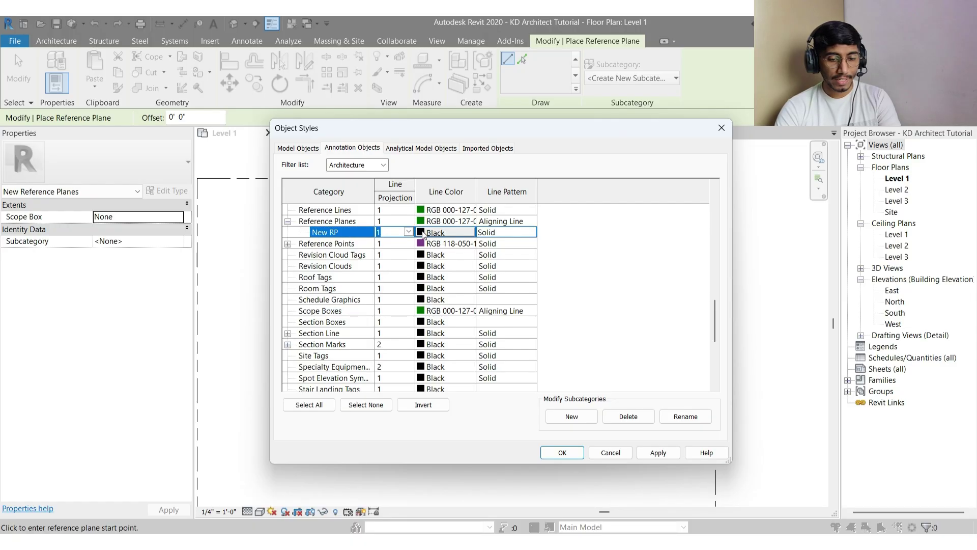
pyautogui.click(468, 306)
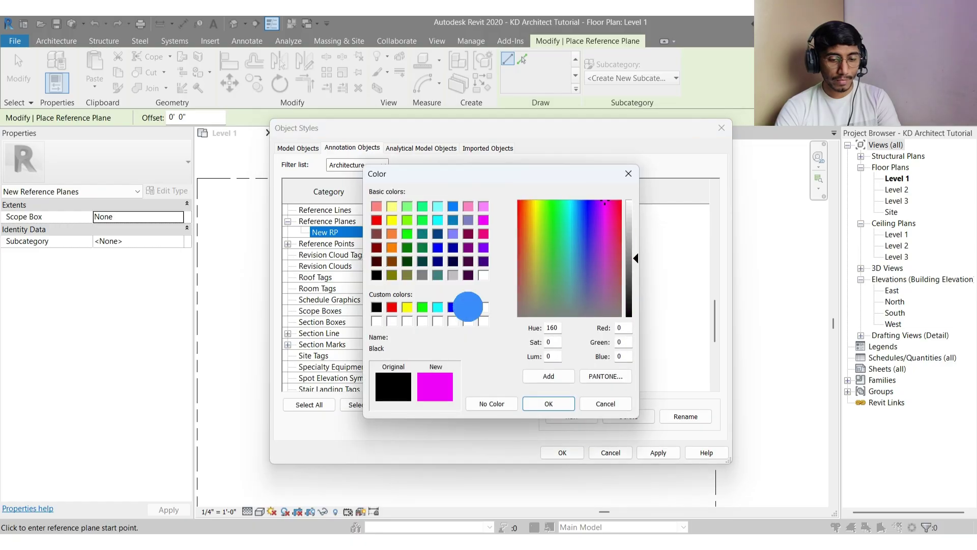
pyautogui.click(547, 402)
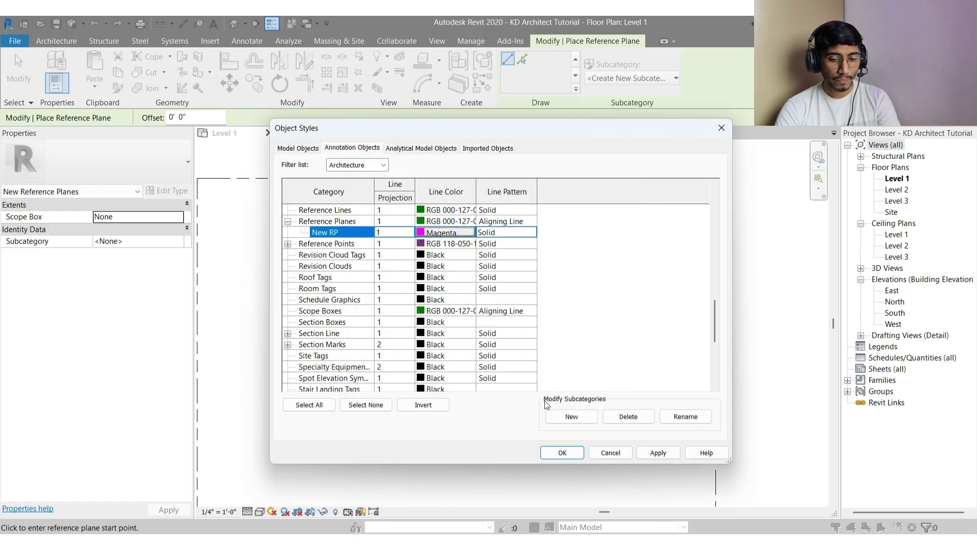
pyautogui.click(524, 231)
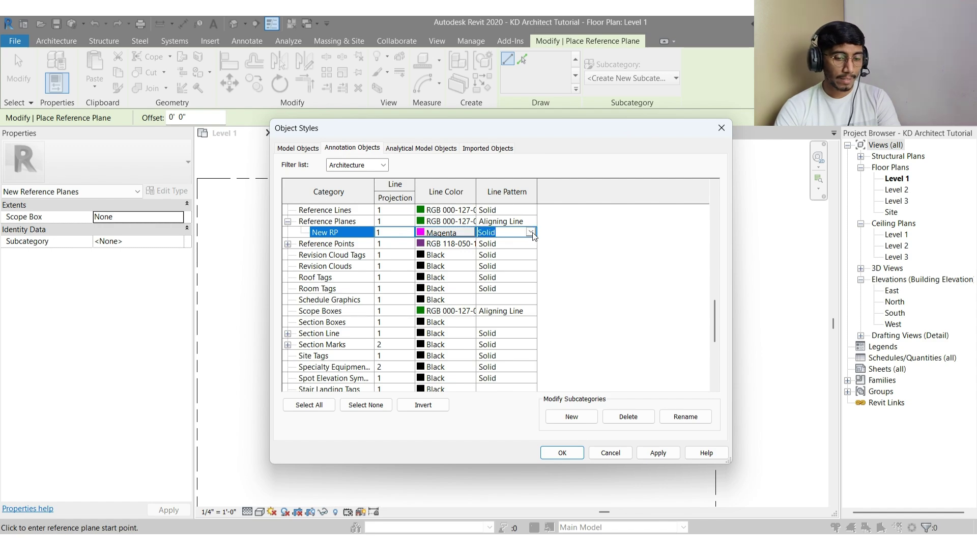
pyautogui.click(531, 232)
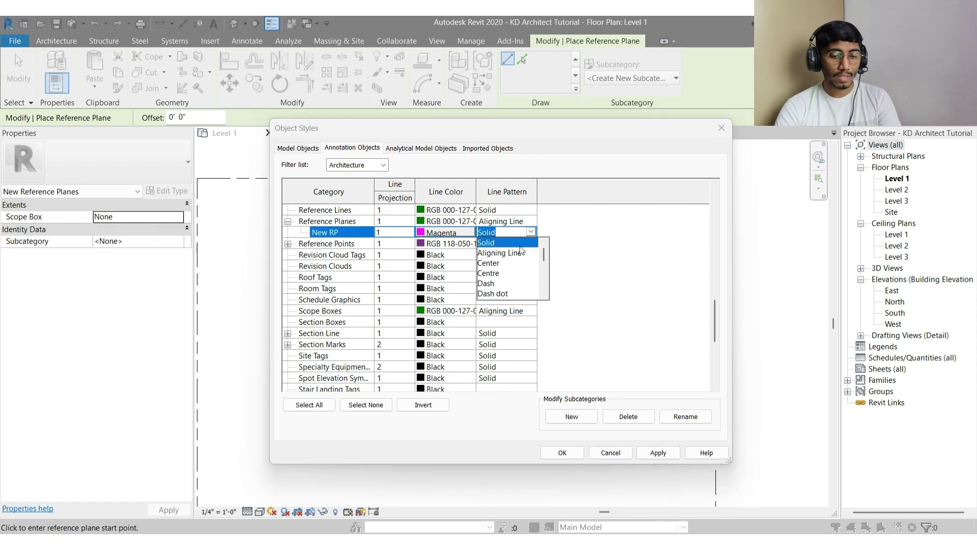
pyautogui.click(490, 284)
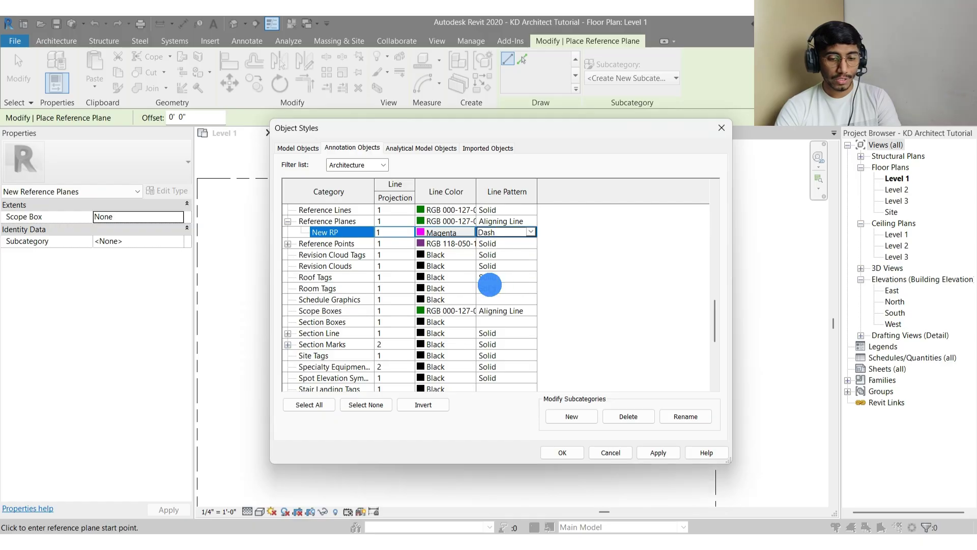
pyautogui.click(563, 454)
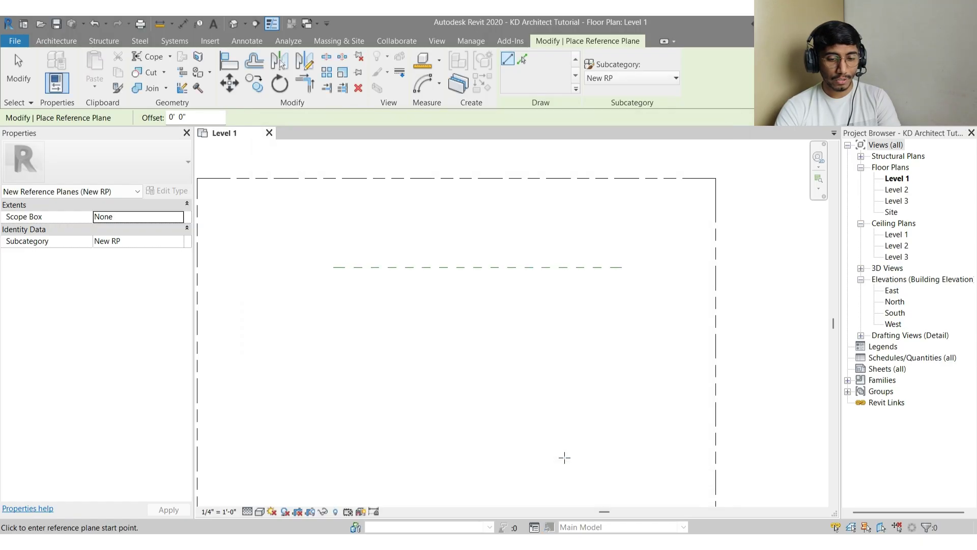
# Draw a horizontal reference plane in the New RP subcategory about 5' below the existing one, matching its length
pyautogui.click(332, 305)
pyautogui.click(620, 306)
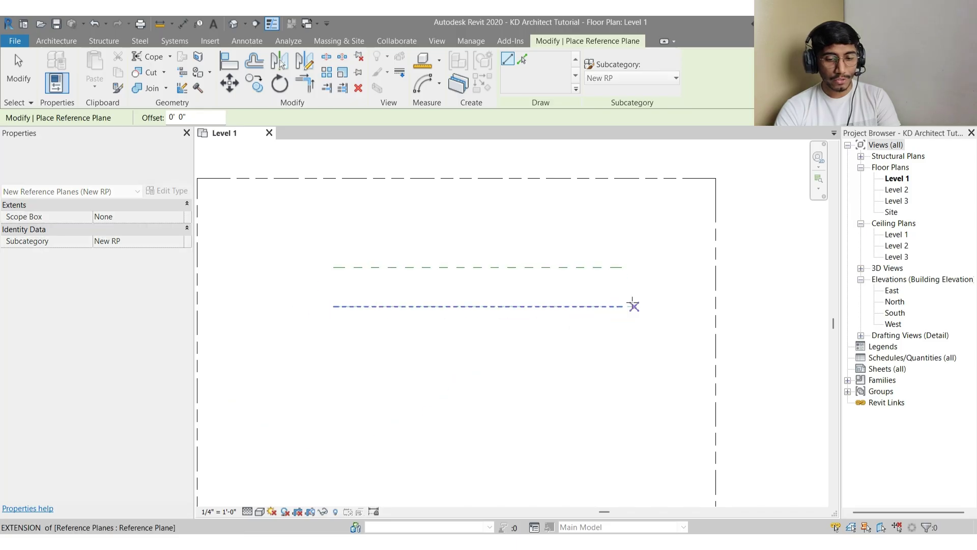
pyautogui.press('Escape')
pyautogui.press('Escape')
# Select the two horizontal reference planes in turn to compare their subcategories and line styles
pyautogui.scroll(2, 625, 302)
pyautogui.click(601, 310)
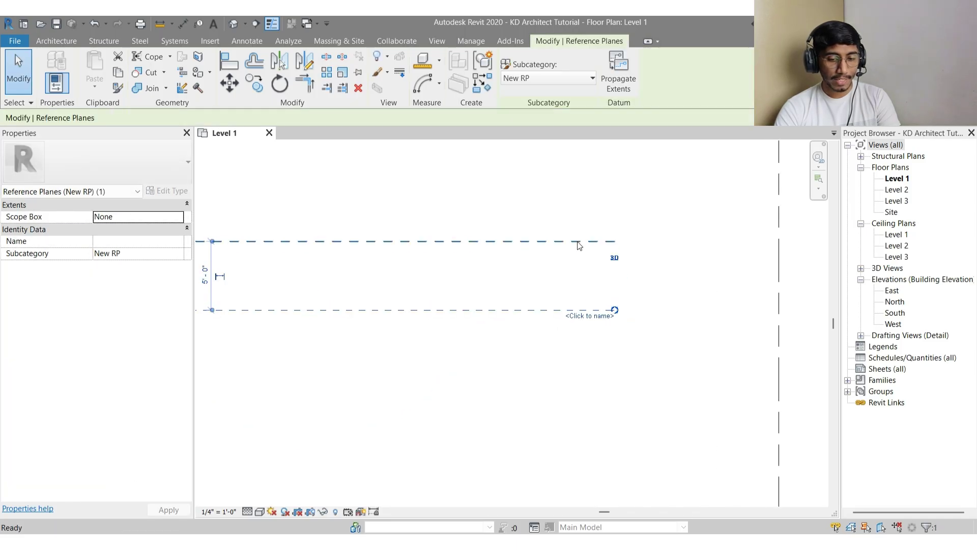
pyautogui.click(577, 242)
pyautogui.press('Escape')
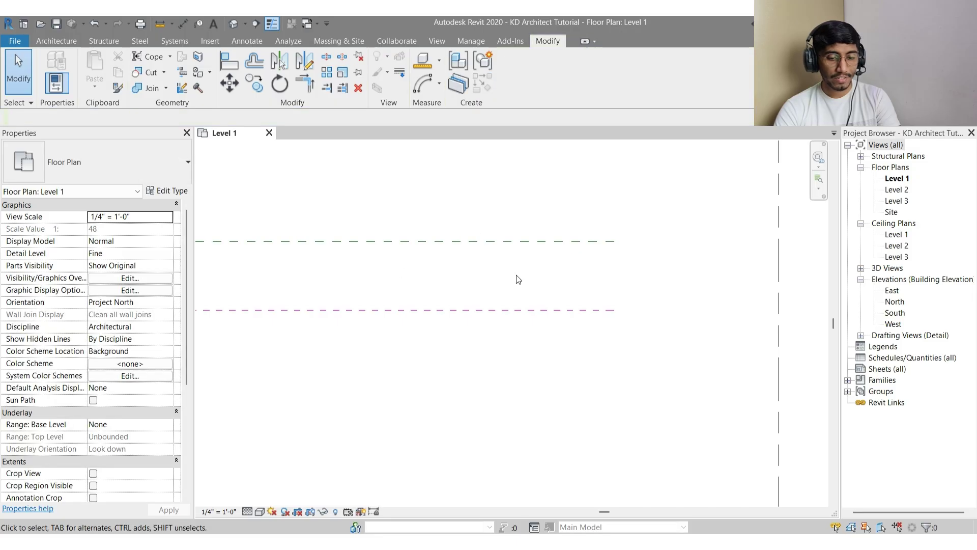
pyautogui.scroll(-2, 518, 279)
pyautogui.moveTo(390, 270); pyautogui.dragTo(543, 278, button='middle')
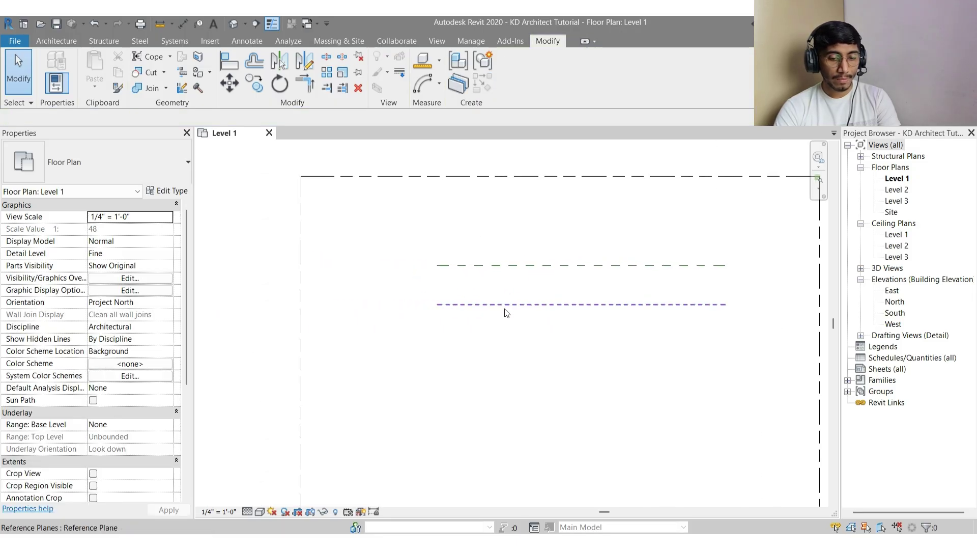
pyautogui.click(489, 266)
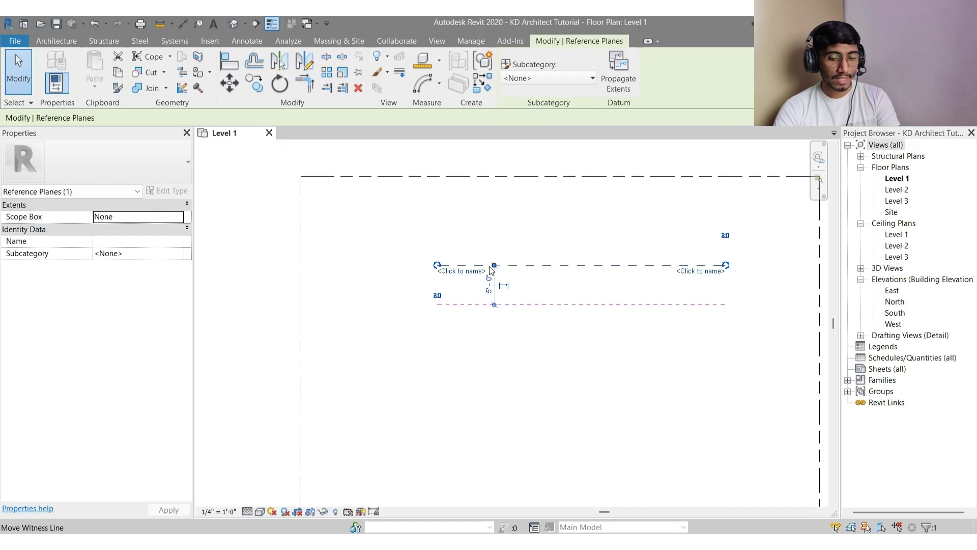
pyautogui.press('Escape')
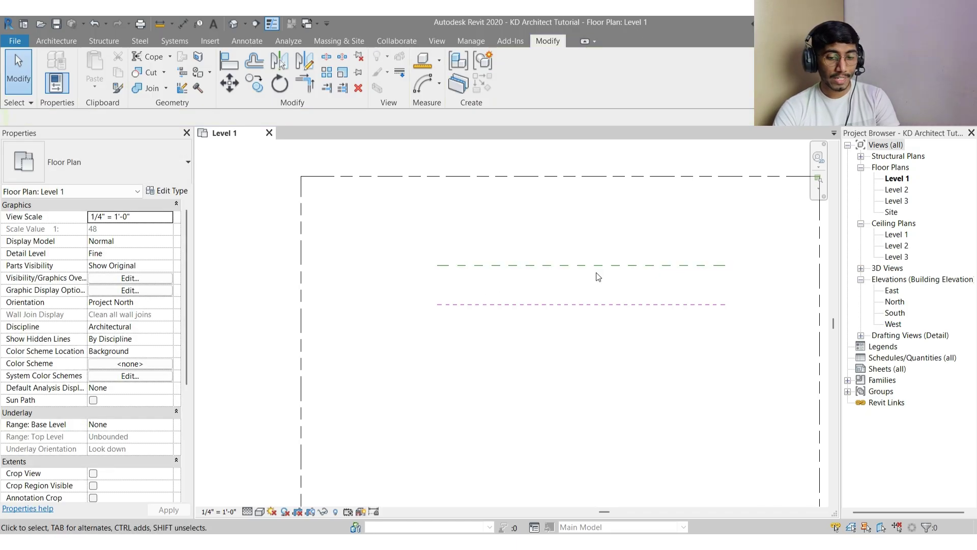
# Delete both horizontal reference planes inside the plot
pyautogui.moveTo(568, 275); pyautogui.dragTo(511, 282, button='middle')
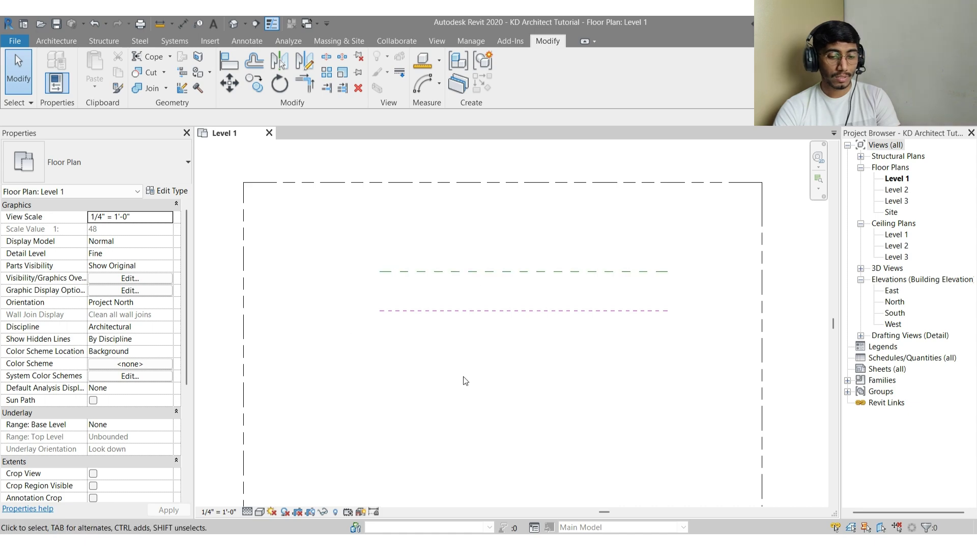
pyautogui.moveTo(462, 375); pyautogui.dragTo(319, 232)
pyautogui.moveTo(440, 344); pyautogui.dragTo(337, 225)
pyautogui.press('Delete')
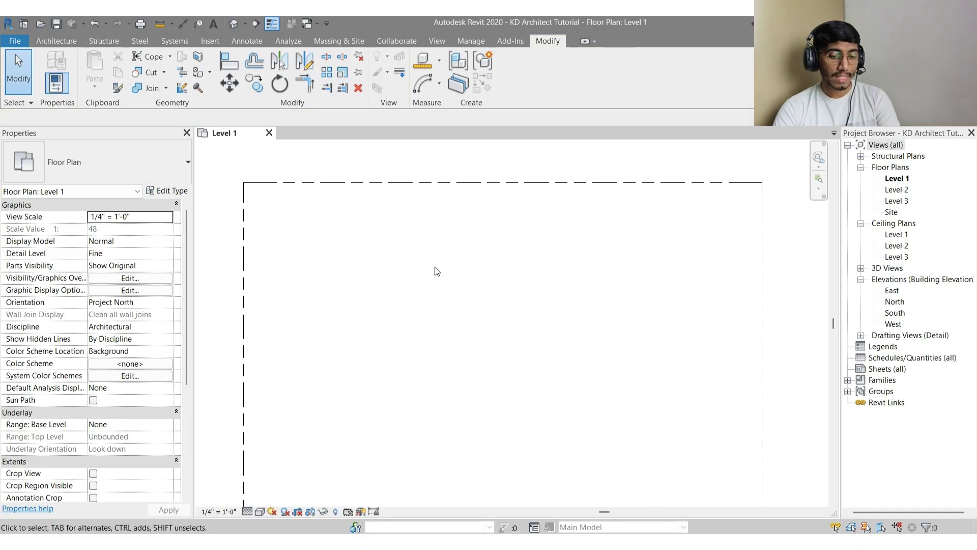
# Start new reference planes in the New RP subcategory, created by picking lines with an offset of 10' 0"
pyautogui.scroll(-3, 435, 267)
pyautogui.moveTo(435, 268)
pyautogui.mouseDown(button='middle')
pyautogui.moveTo(412, 230)
pyautogui.moveTo(424, 282)
pyautogui.mouseUp(button='middle')
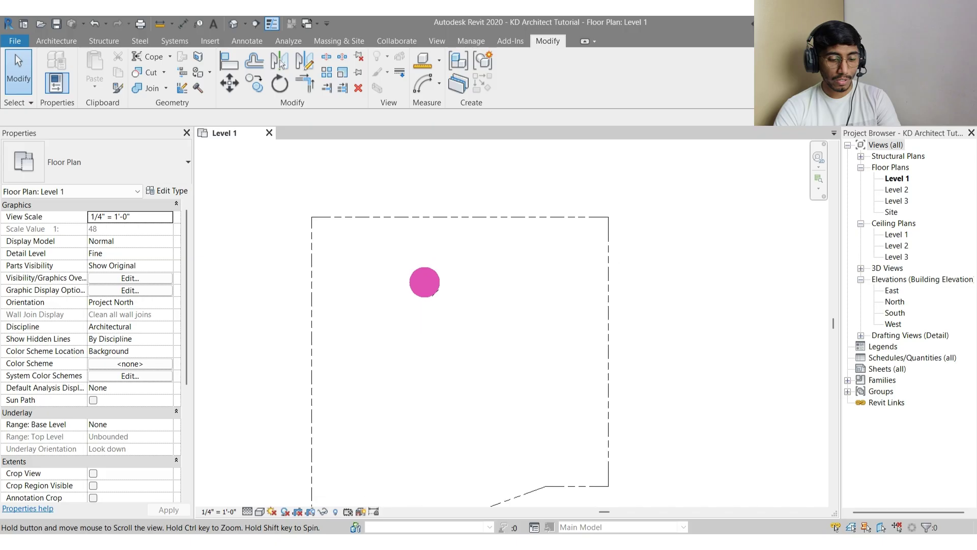
pyautogui.press('r')
pyautogui.press('p')
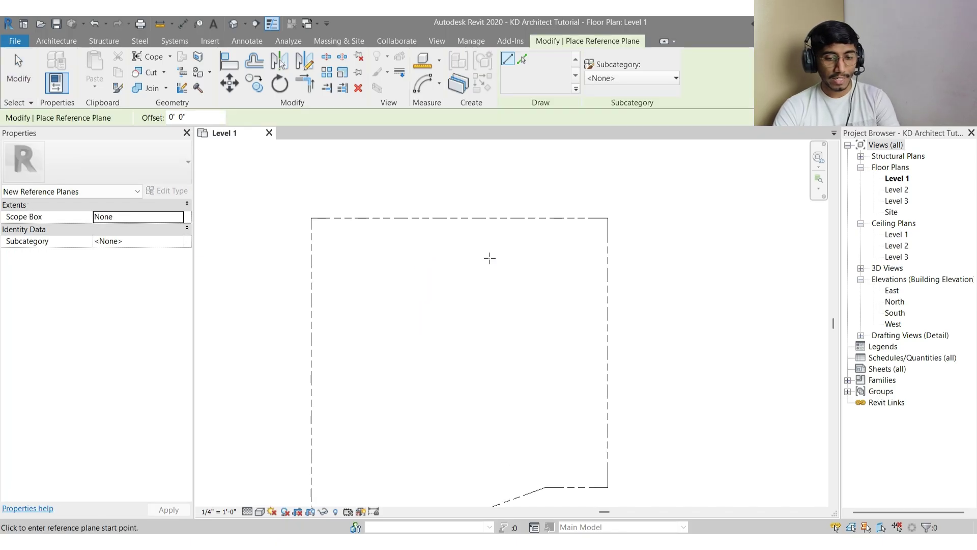
pyautogui.click(625, 77)
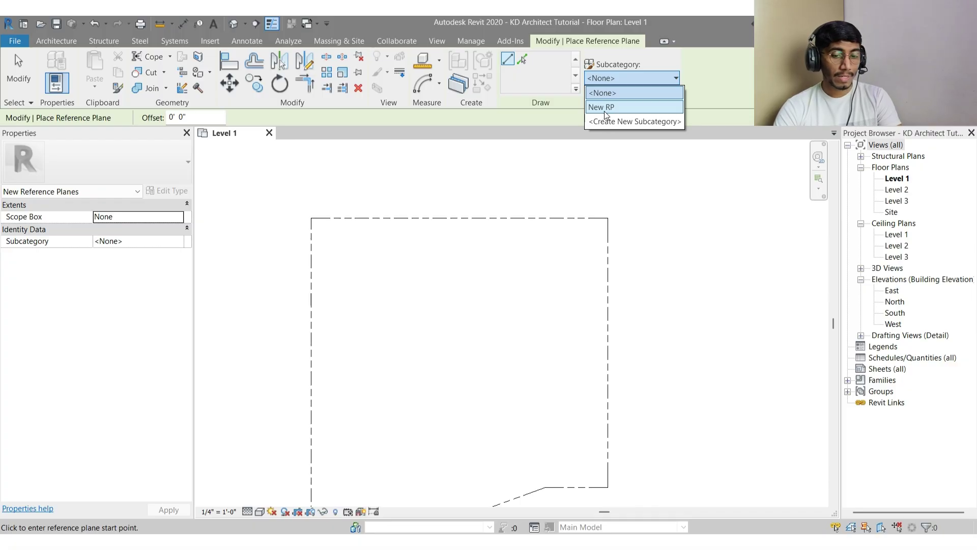
pyautogui.click(604, 108)
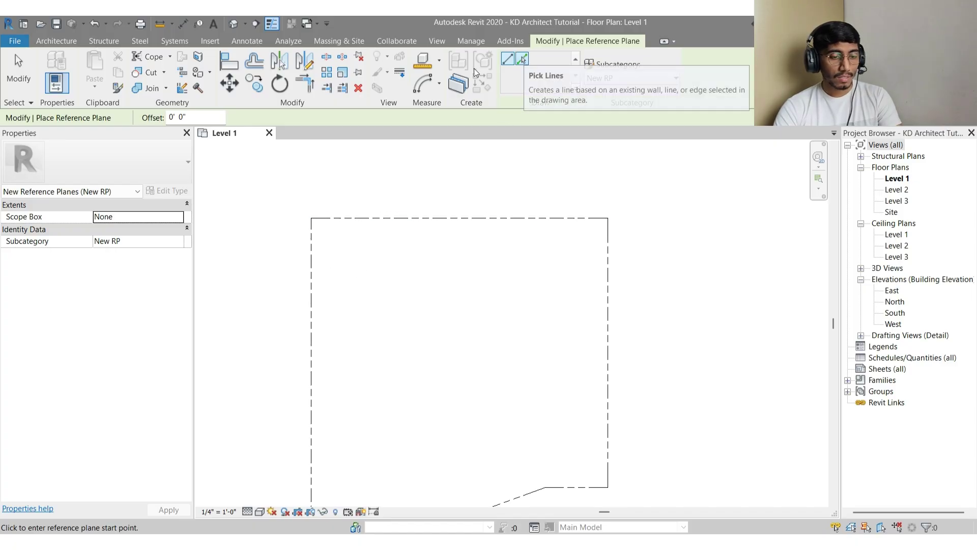
pyautogui.click(159, 117)
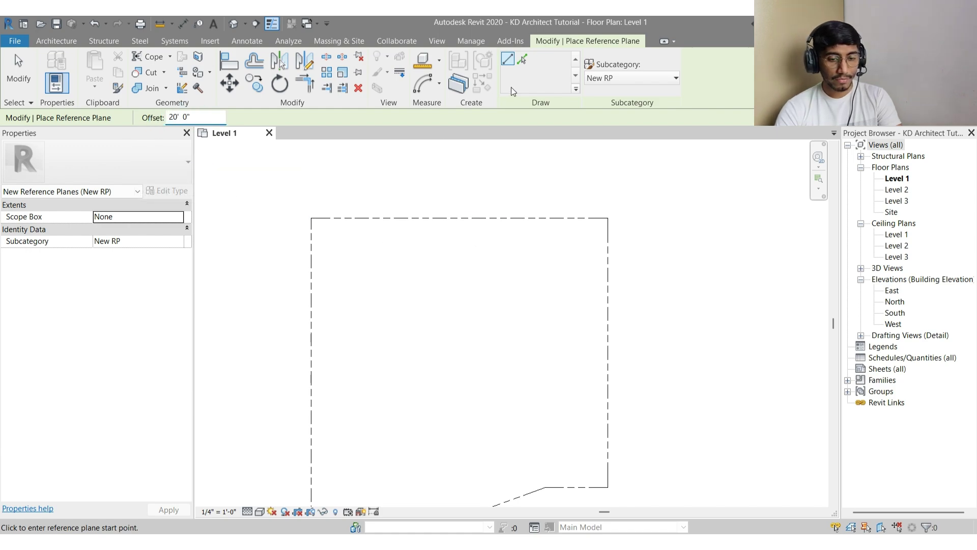
pyautogui.click(522, 59)
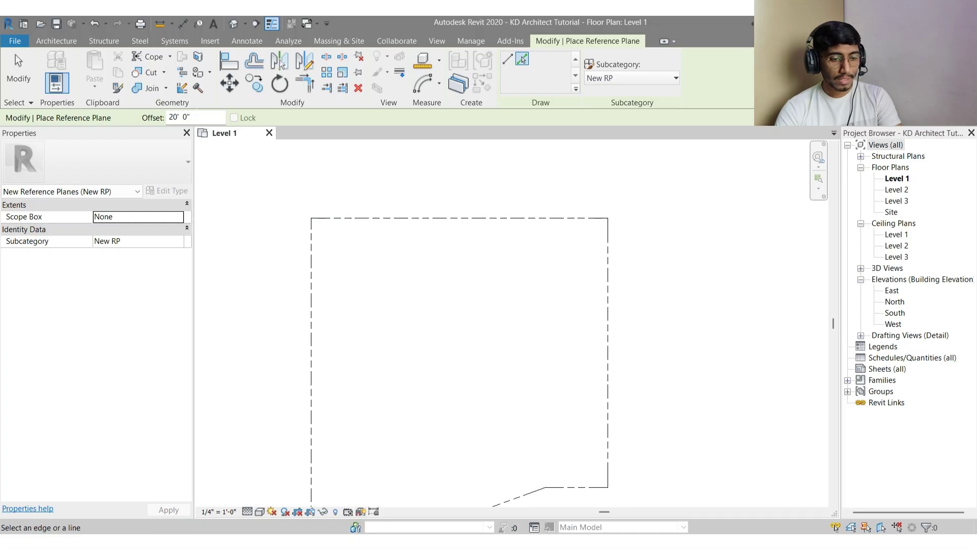
pyautogui.click(192, 118)
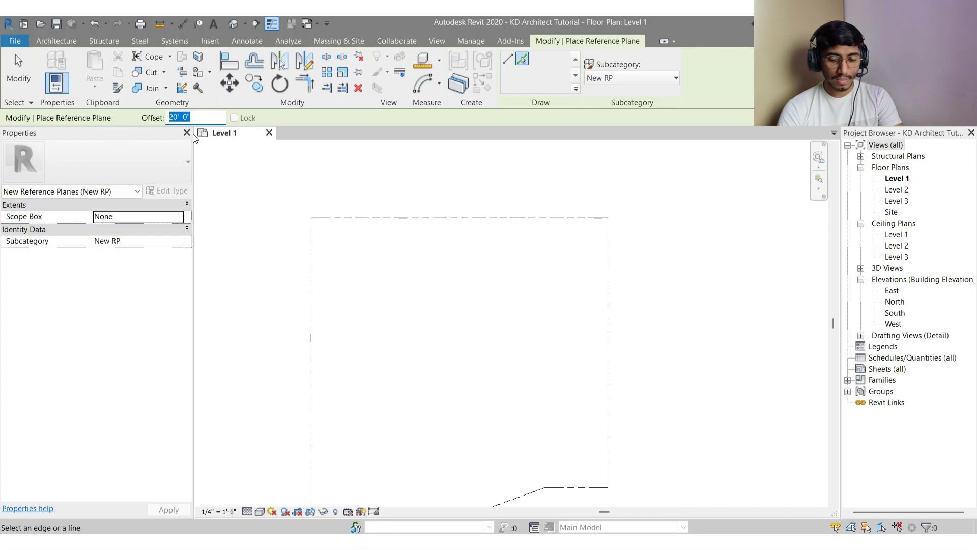
pyautogui.write('10')
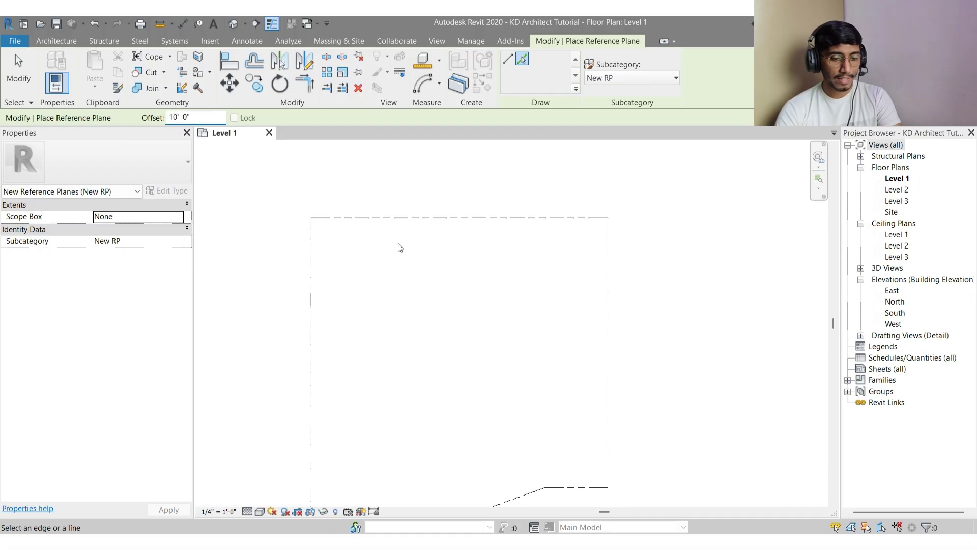
# Place offset reference planes inside the plot from all six property line segments, including the slanted one
pyautogui.click(434, 225)
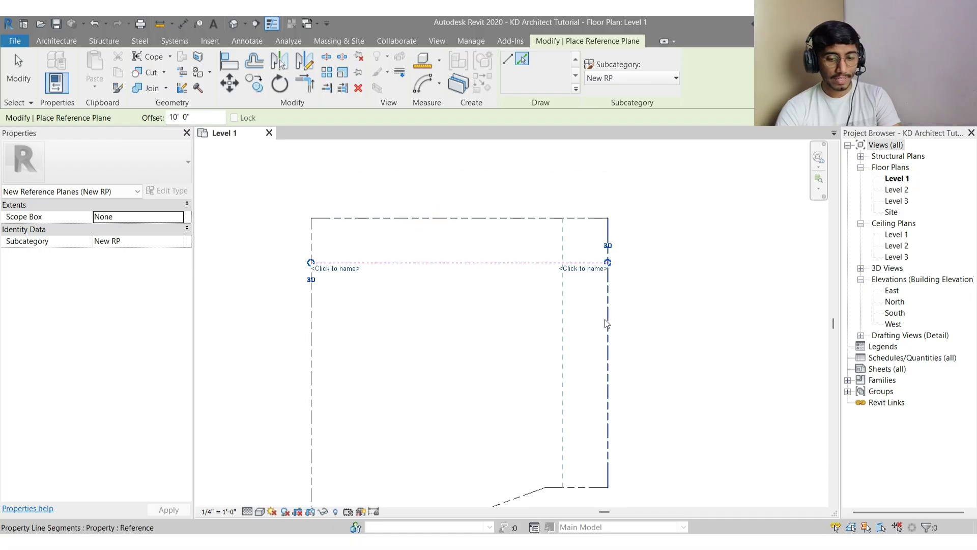
pyautogui.click(605, 319)
pyautogui.scroll(-2, 537, 221)
pyautogui.scroll(2, 564, 385)
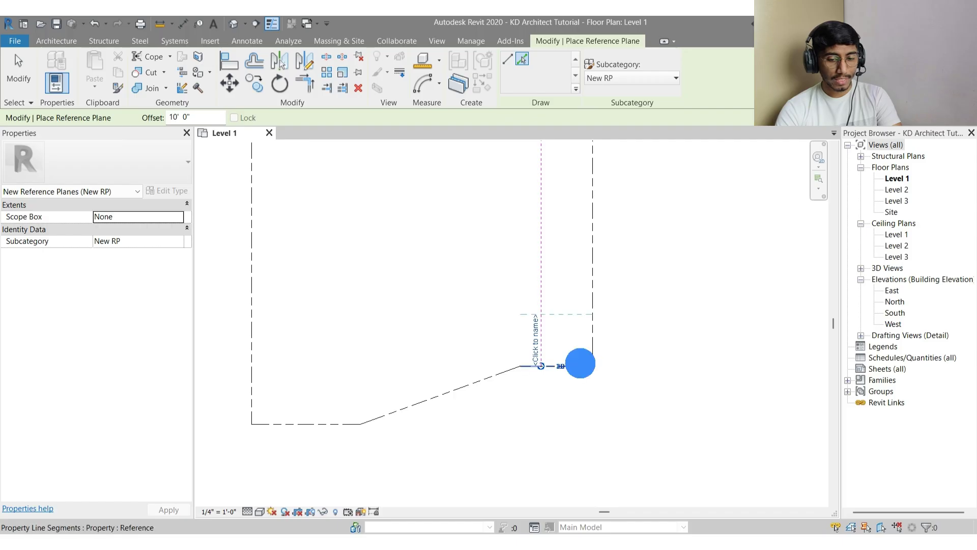
pyautogui.click(487, 378)
pyautogui.click(297, 422)
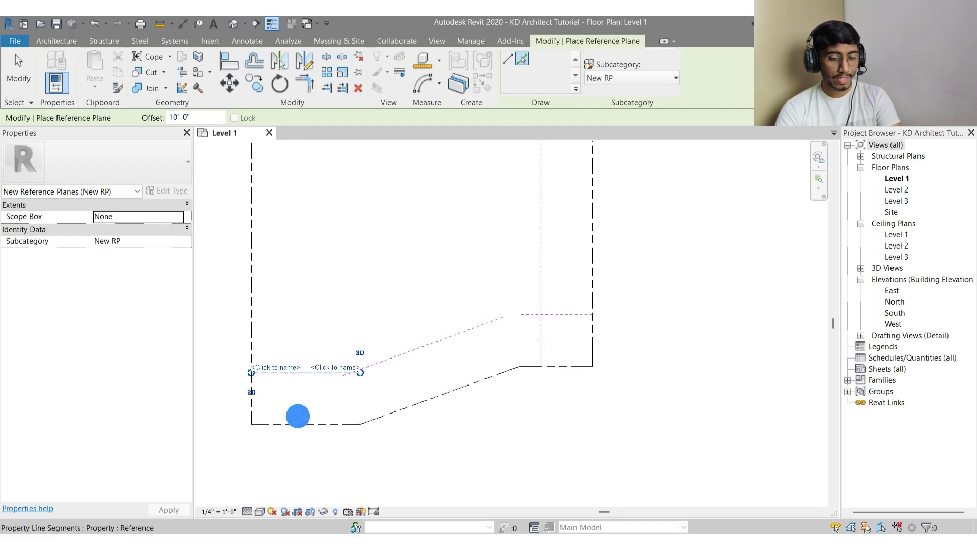
pyautogui.click(252, 342)
pyautogui.scroll(-3, 255, 343)
pyautogui.press('Escape')
pyautogui.press('Escape')
pyautogui.scroll(1, 316, 275)
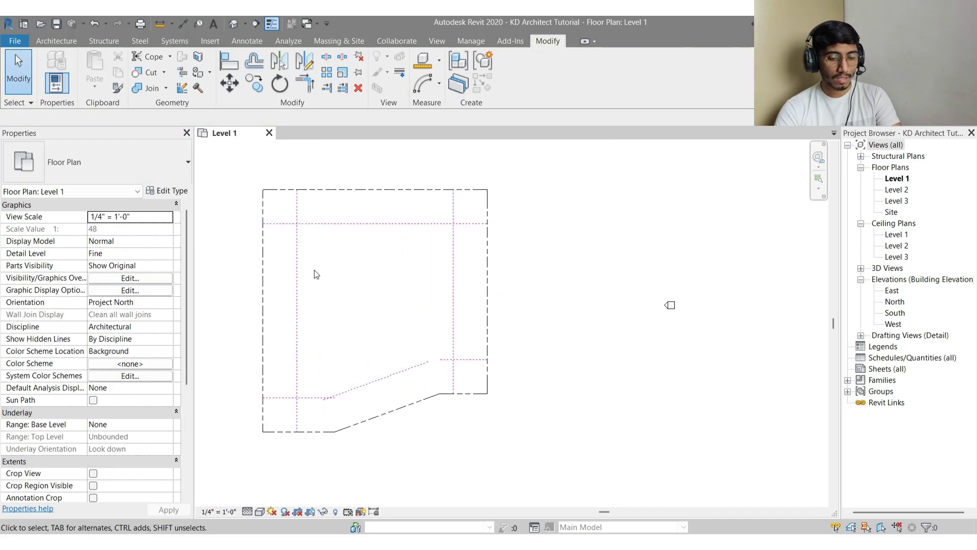
# Try to trim the top and left reference planes to a corner with Trim/Extend
pyautogui.press('t')
pyautogui.press('r')
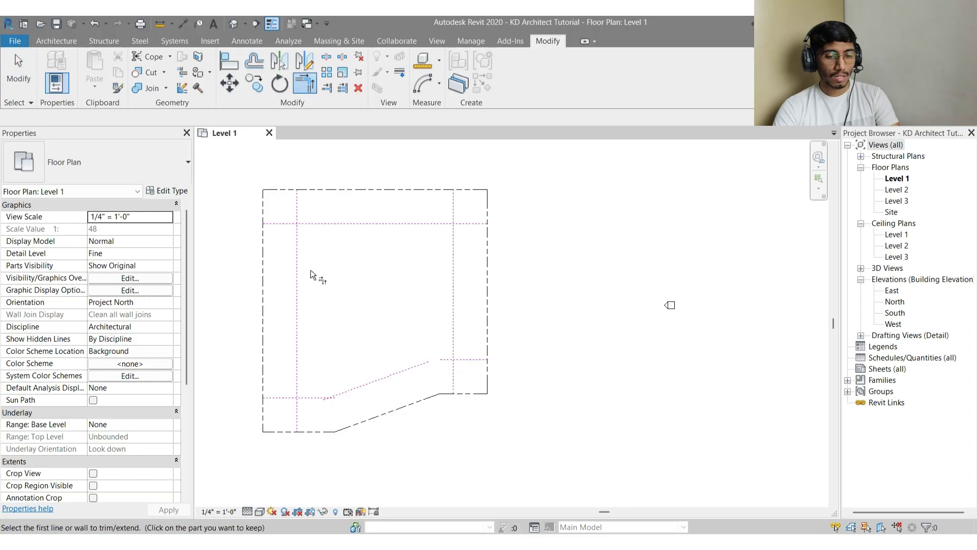
pyautogui.click(321, 223)
pyautogui.press('Escape')
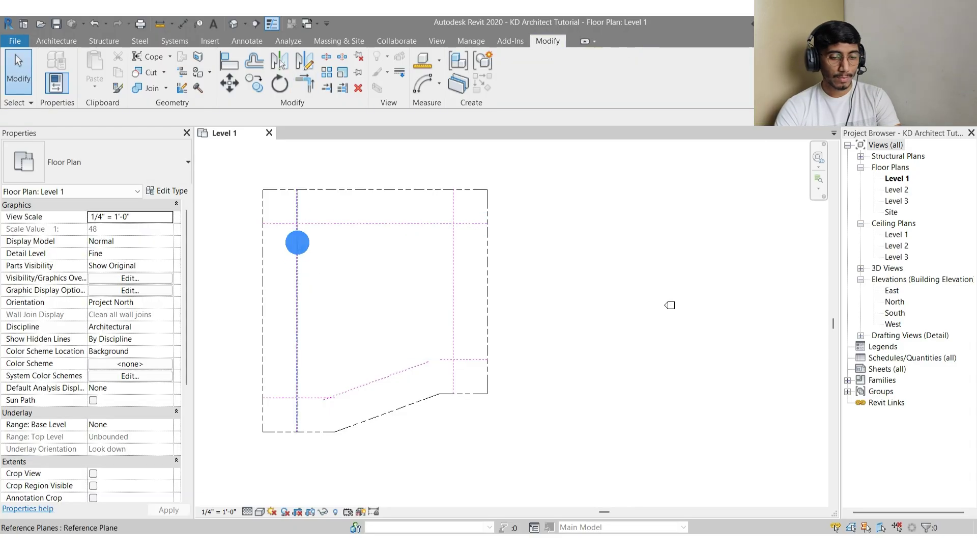
pyautogui.click(297, 242)
pyautogui.scroll(3, 316, 254)
pyautogui.press('Escape')
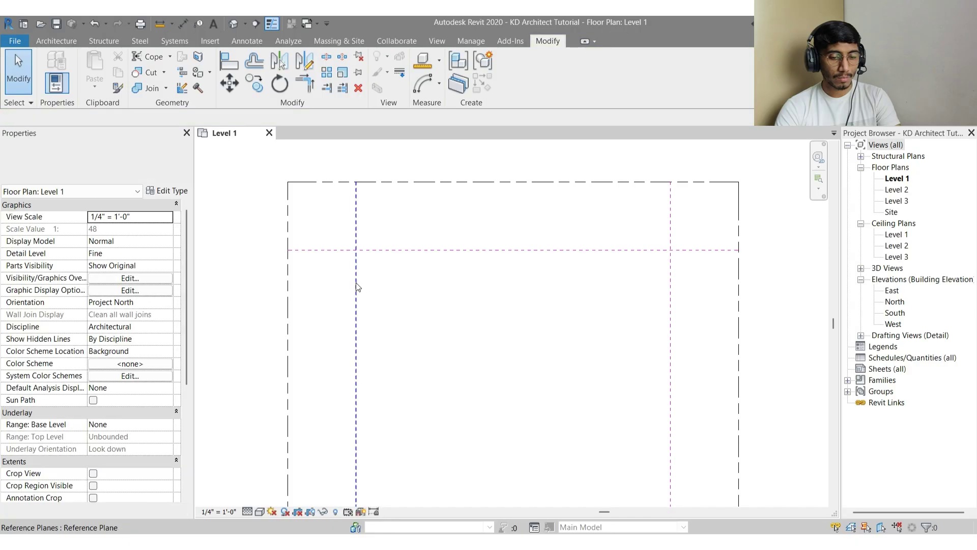
pyautogui.click(355, 283)
pyautogui.press('Escape')
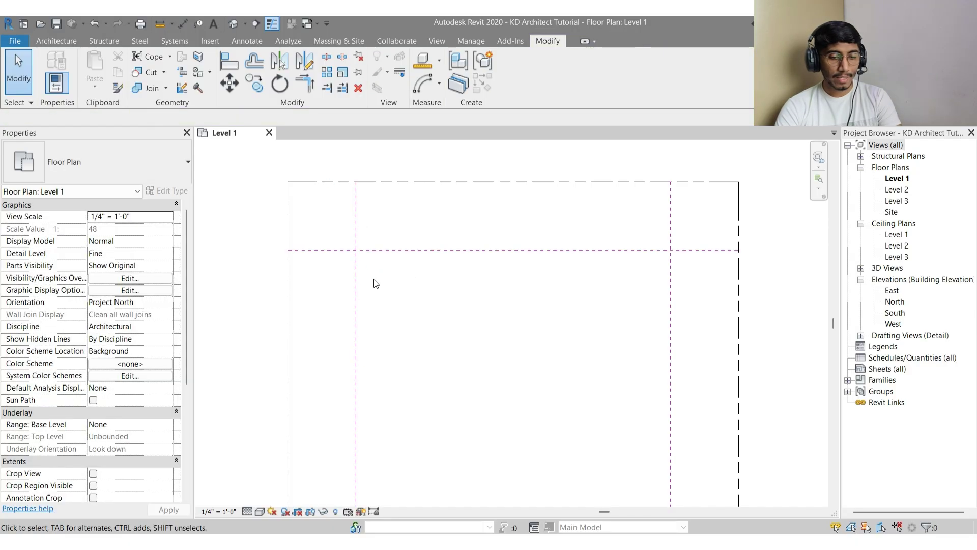
# Select the top and right reference planes together to check their properties, and clear the selection
pyautogui.moveTo(647, 250); pyautogui.dragTo(620, 205, button='middle')
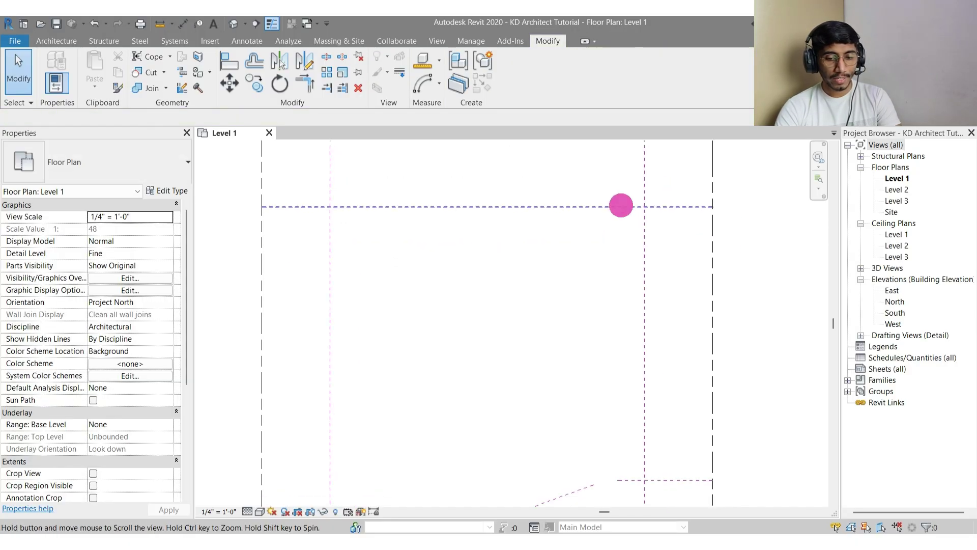
pyautogui.scroll(-2, 620, 205)
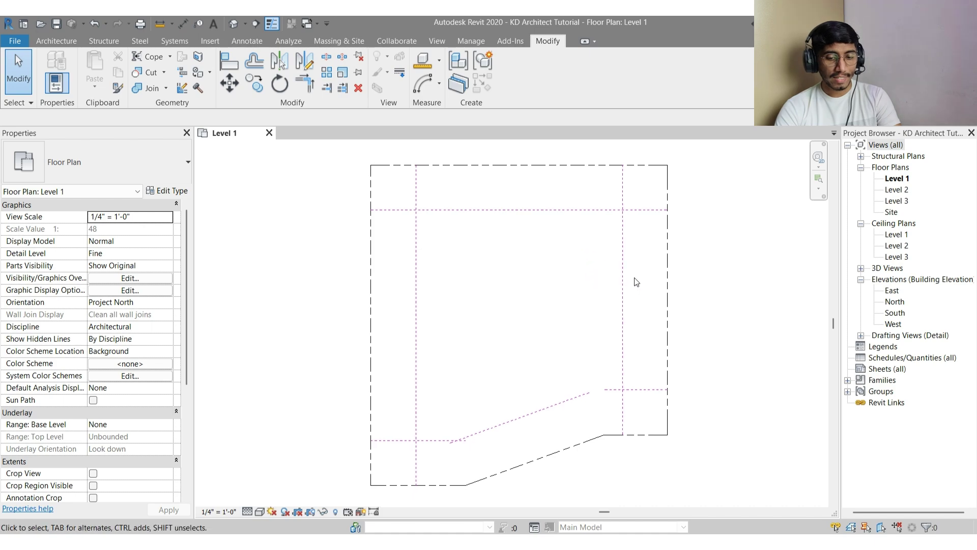
pyautogui.moveTo(624, 230); pyautogui.dragTo(579, 192)
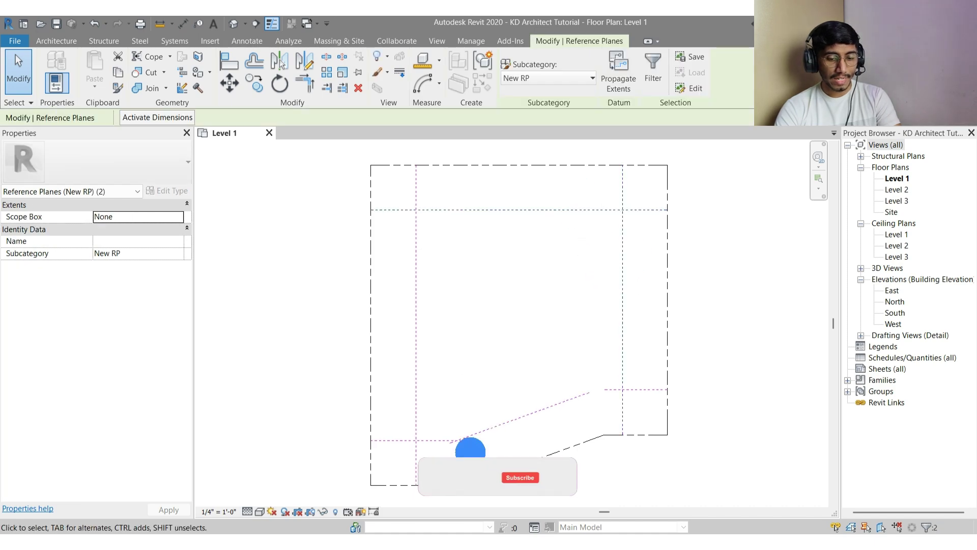
pyautogui.click(393, 393)
pyautogui.moveTo(458, 212); pyautogui.dragTo(453, 255, button='middle')
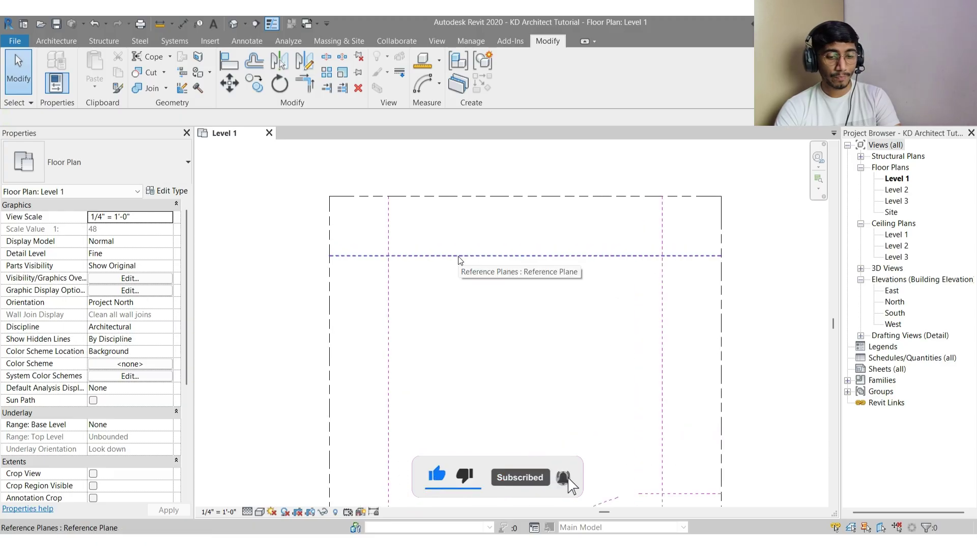
# Start new reference planes in the <None> subcategory with a 0' 0" offset, drawn as free lines instead of picked from existing ones
pyautogui.scroll(1, 455, 256)
pyautogui.press('r')
pyautogui.press('p')
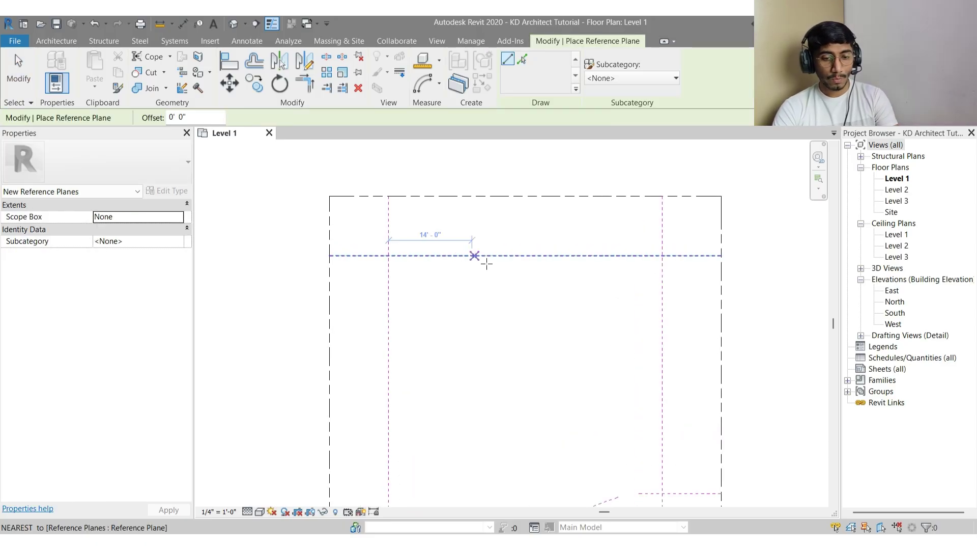
pyautogui.click(522, 59)
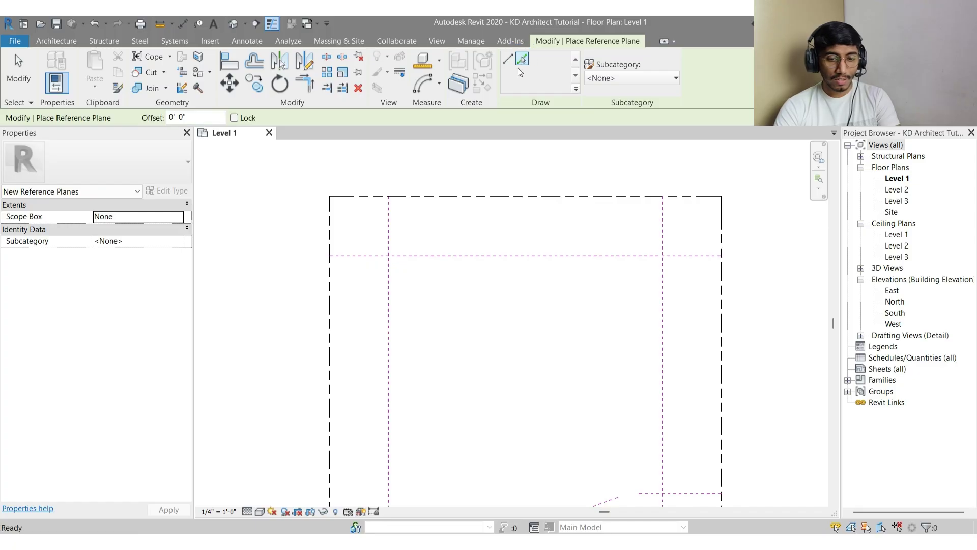
pyautogui.click(654, 76)
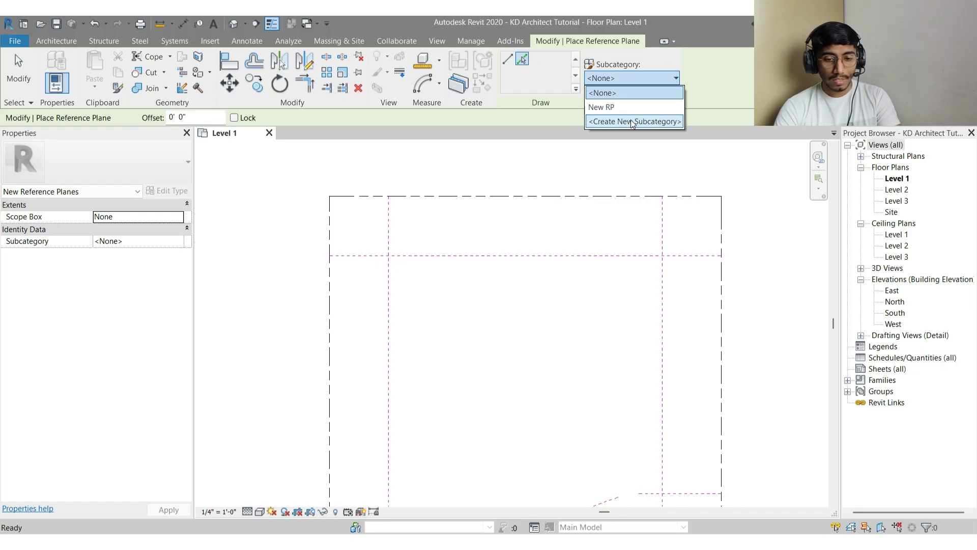
pyautogui.click(612, 95)
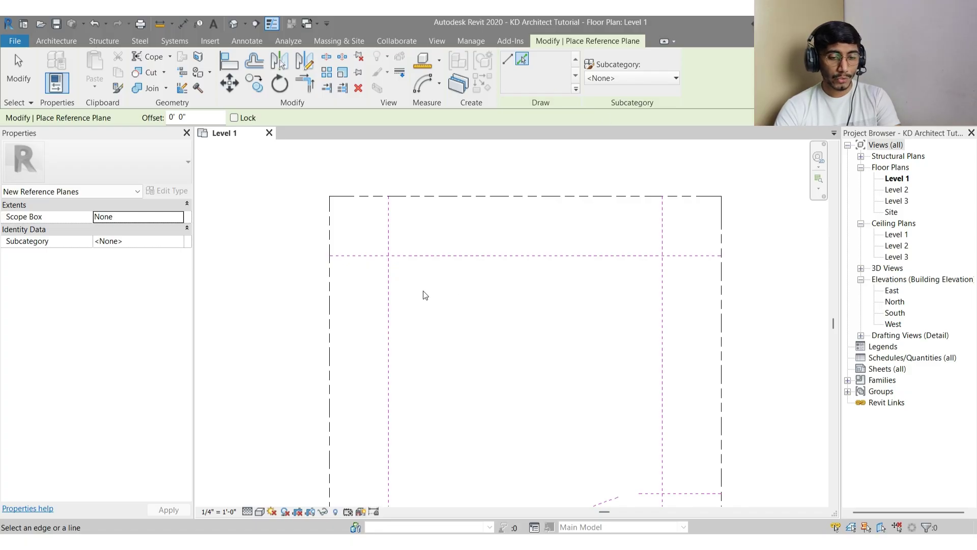
pyautogui.click(508, 60)
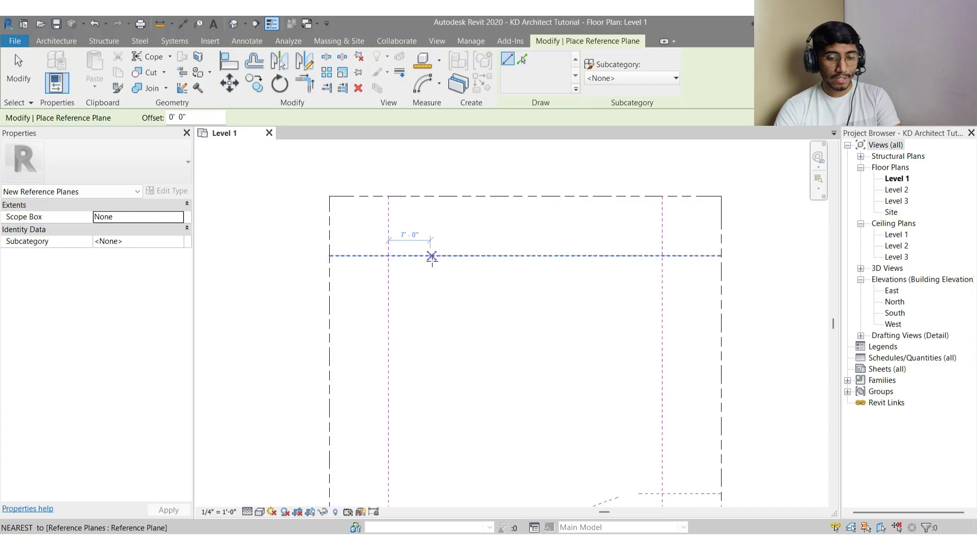
# Draw a horizontal reference plane about 1' 9" below the top setback plane, running between the left and right setback planes
pyautogui.scroll(2, 418, 274)
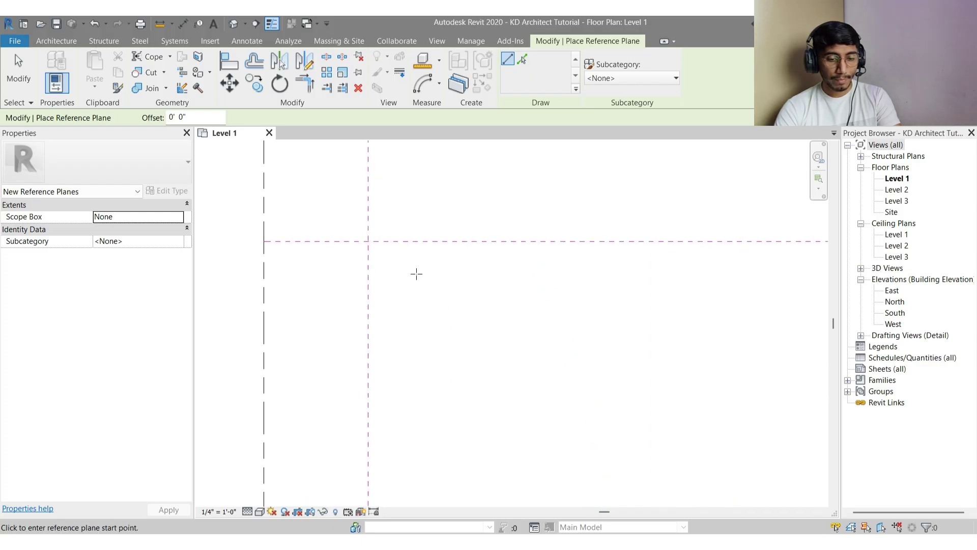
pyautogui.moveTo(584, 281); pyautogui.dragTo(535, 279, button='middle')
pyautogui.click(335, 257)
pyautogui.scroll(-2, 335, 257)
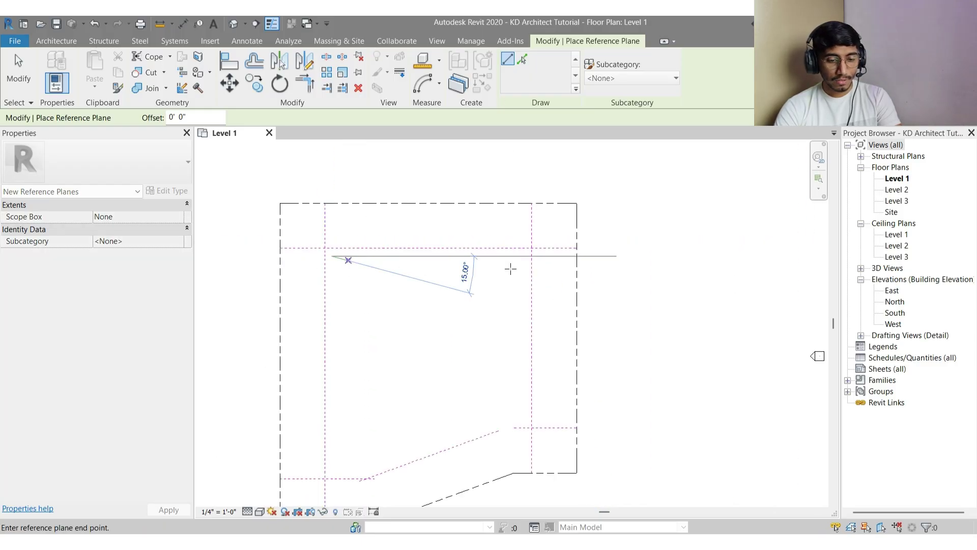
pyautogui.click(520, 256)
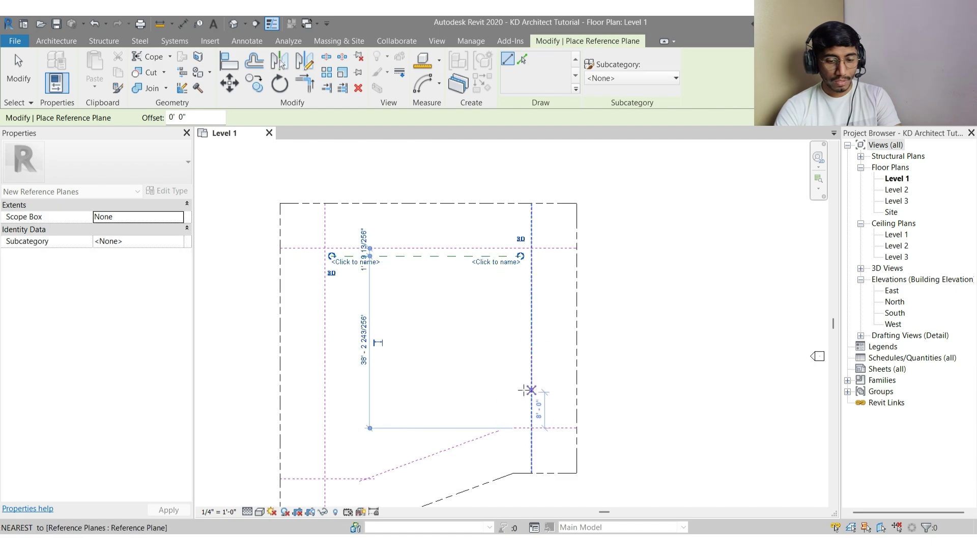
pyautogui.press('Escape')
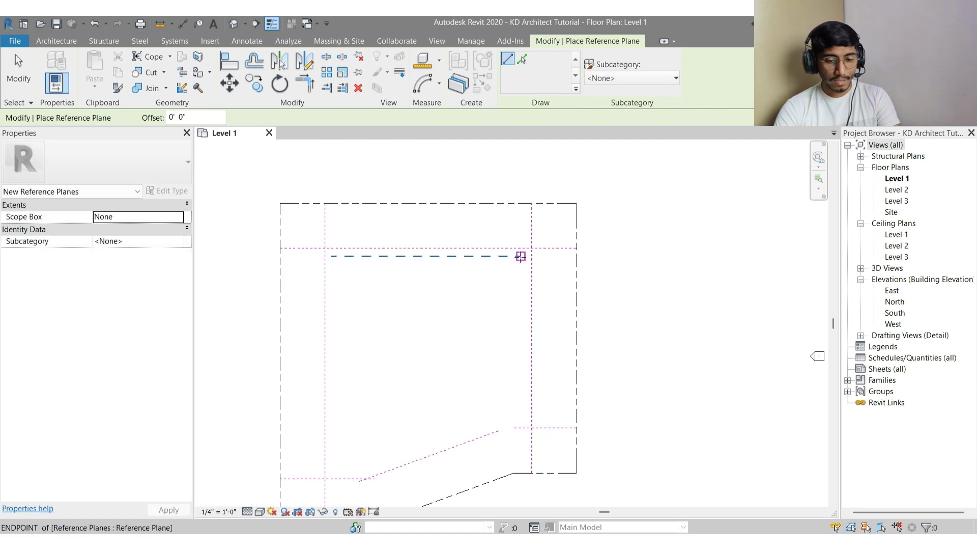
# Draw a vertical reference plane just inside the right setback plane, and a slanted one just above and parallel to the slanted setback plane
pyautogui.click(521, 255)
pyautogui.scroll(3, 520, 408)
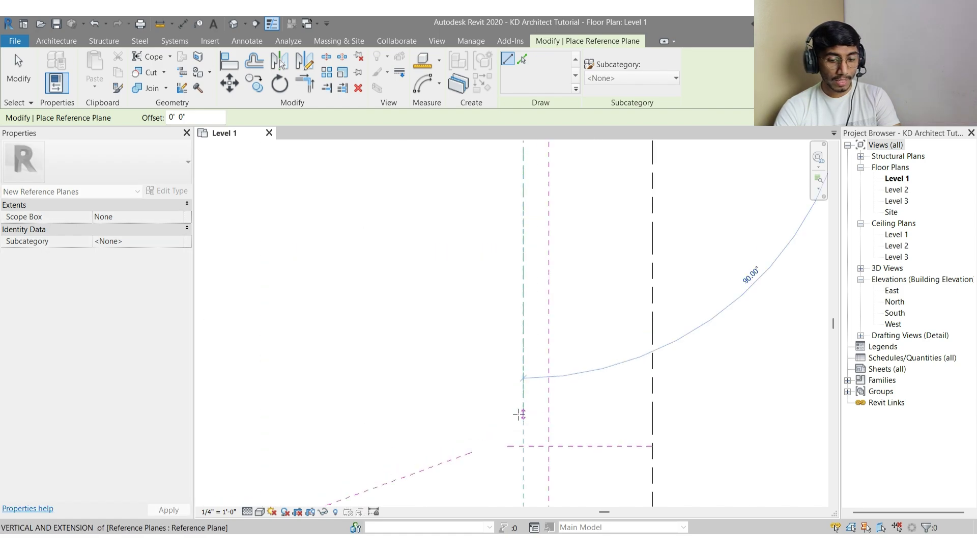
pyautogui.click(524, 423)
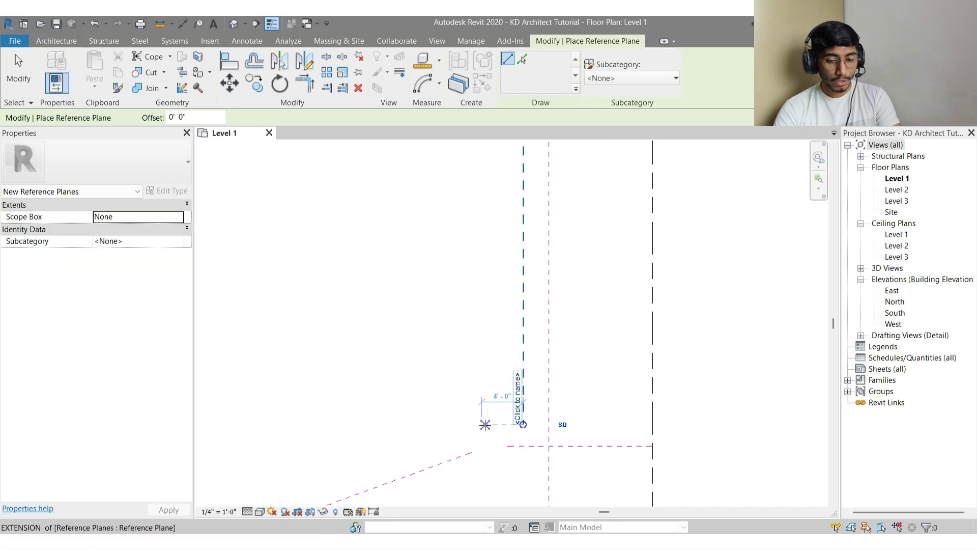
pyautogui.click(474, 423)
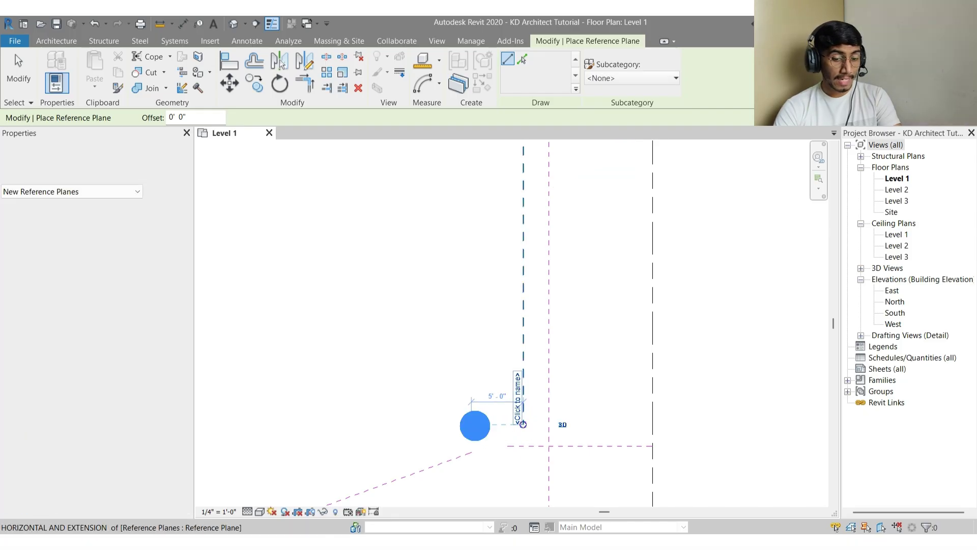
pyautogui.scroll(-5, 508, 391)
pyautogui.scroll(4, 435, 415)
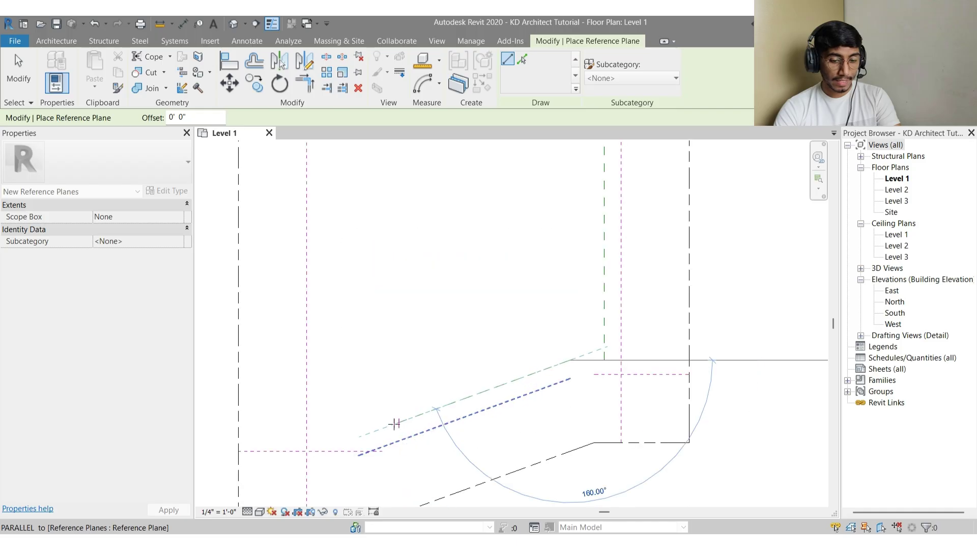
pyautogui.click(363, 432)
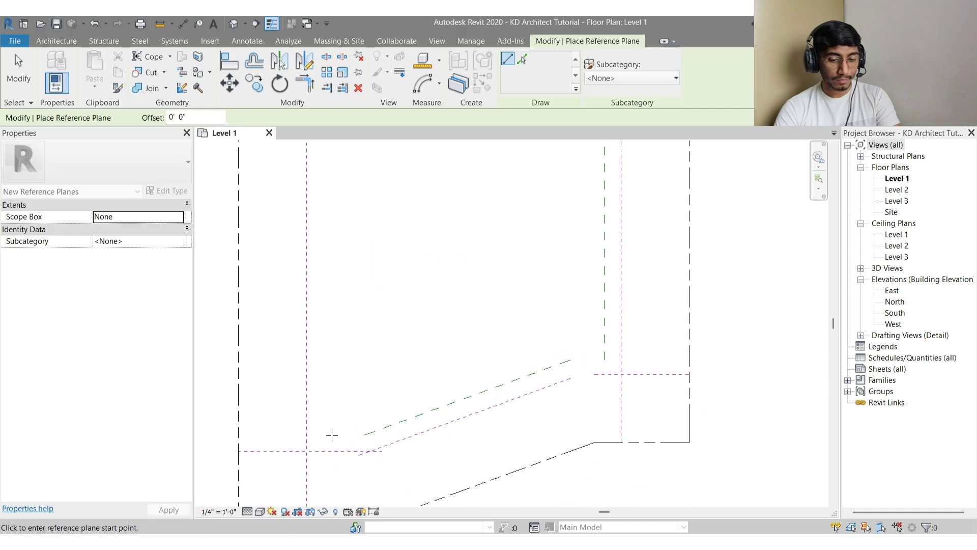
# Draw a short horizontal reference plane about 1' 9" above the lower-left setback plane, and a vertical one about 1' 6" inside the left one
pyautogui.click(321, 427)
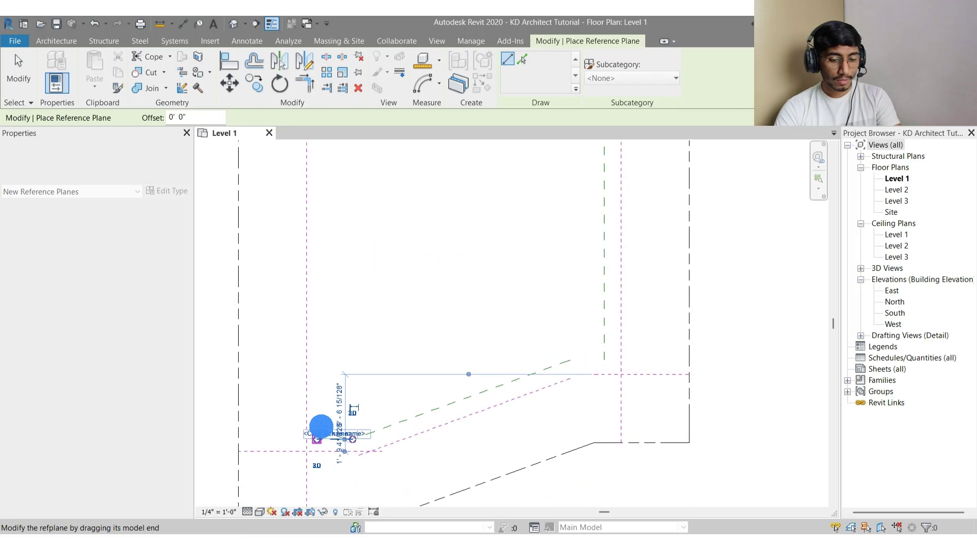
pyautogui.scroll(-4, 311, 399)
pyautogui.click(306, 280)
pyautogui.scroll(3, 307, 280)
pyautogui.click(319, 267)
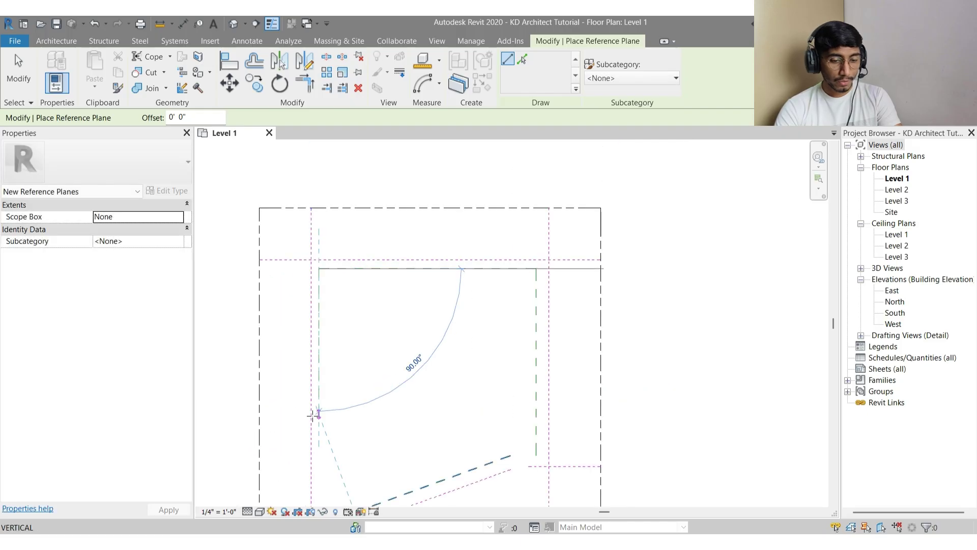
pyautogui.click(318, 442)
pyautogui.press('Escape')
pyautogui.press('Escape')
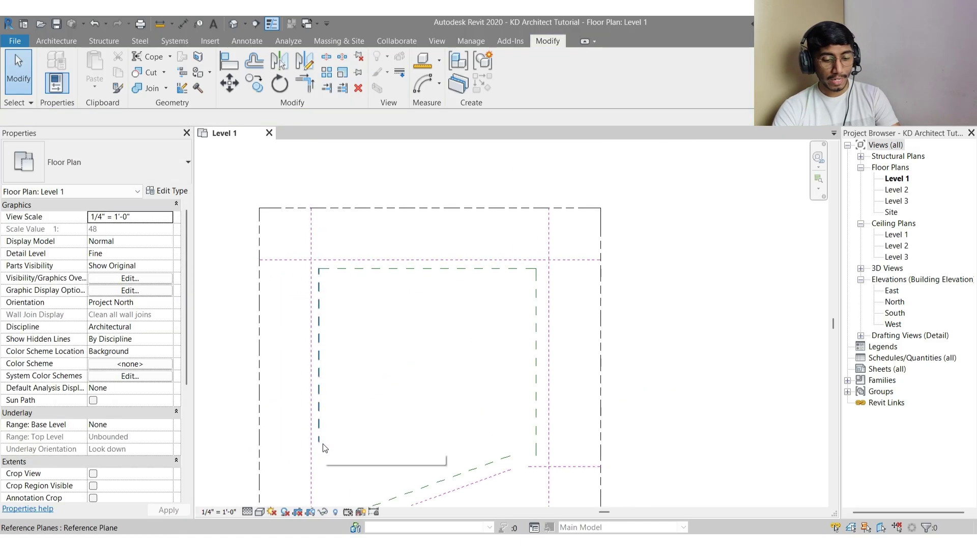
pyautogui.scroll(2, 336, 288)
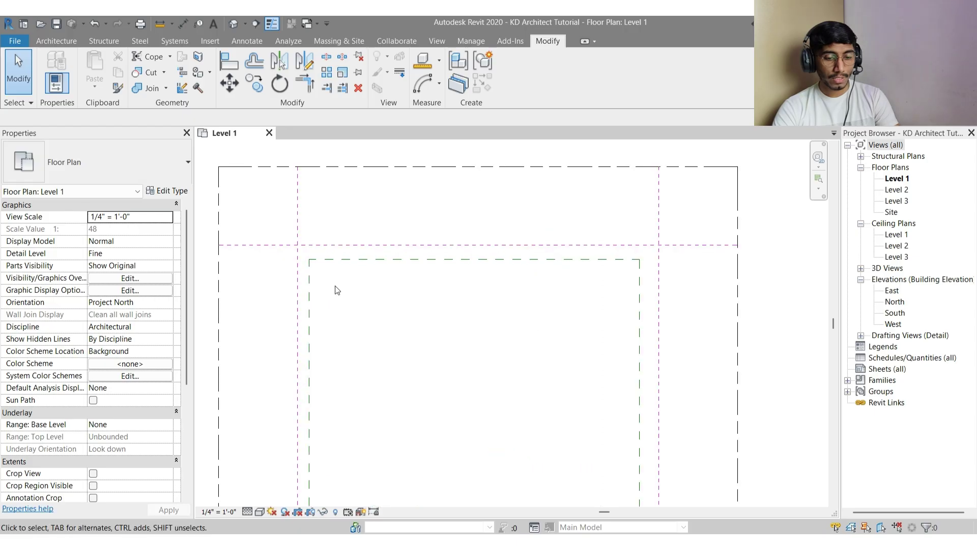
pyautogui.scroll(-2, 423, 246)
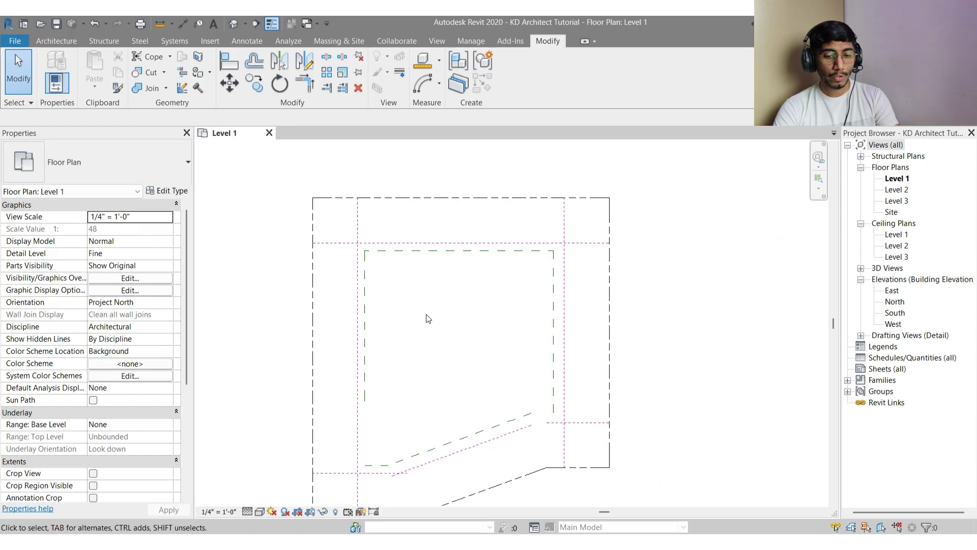
pyautogui.moveTo(434, 318); pyautogui.dragTo(467, 275, button='middle')
pyautogui.press('t')
pyautogui.press('r')
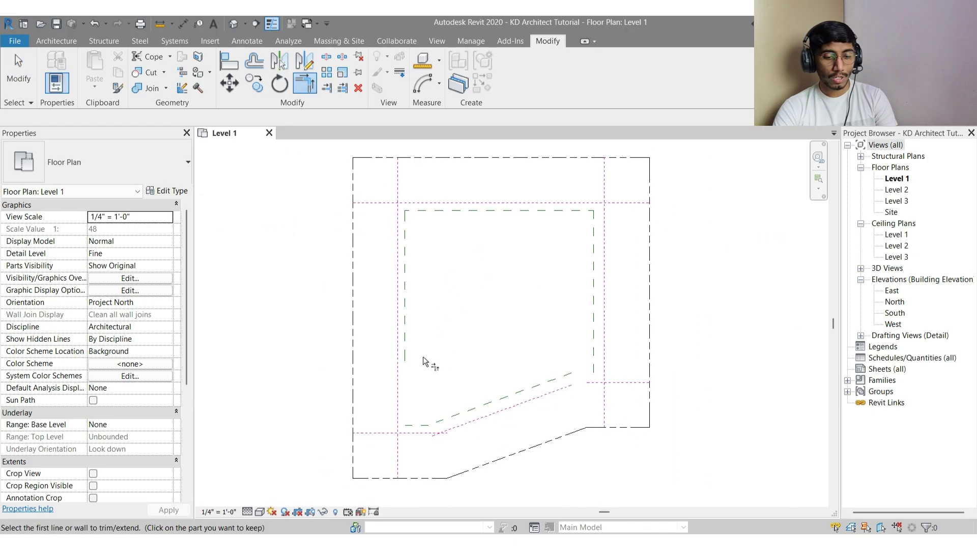
pyautogui.press('Escape')
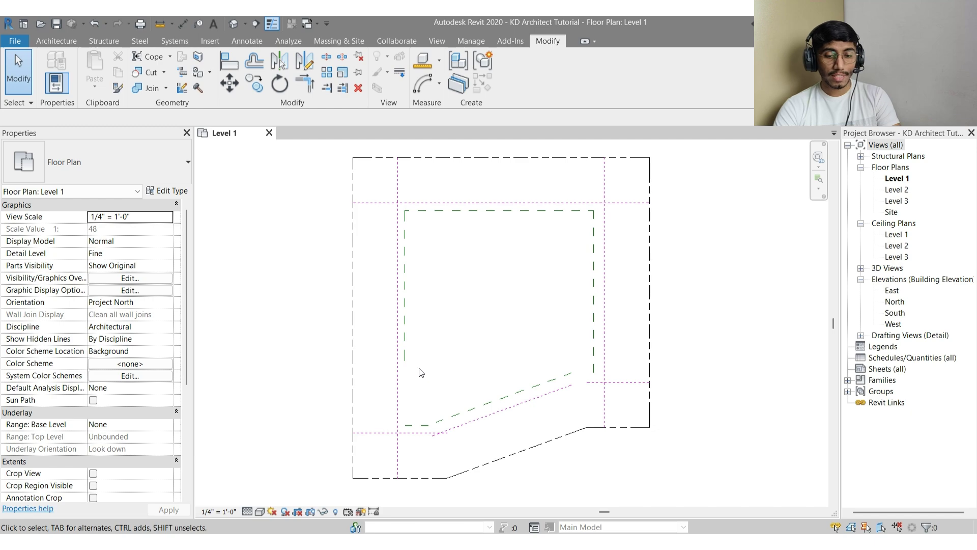
# Extend the lower end of the green left vertical reference plane to the left end of the short horizontal one
pyautogui.scroll(2, 421, 372)
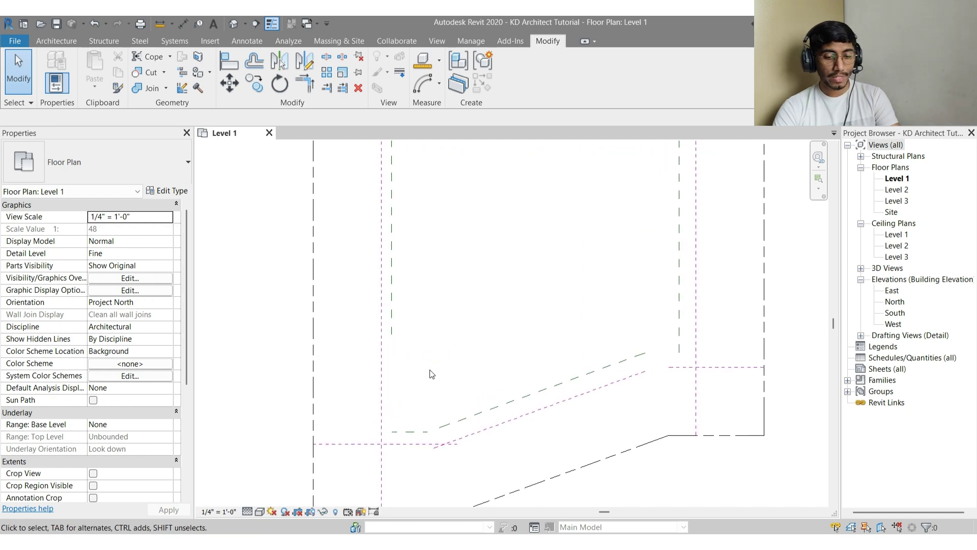
pyautogui.scroll(-3, 425, 344)
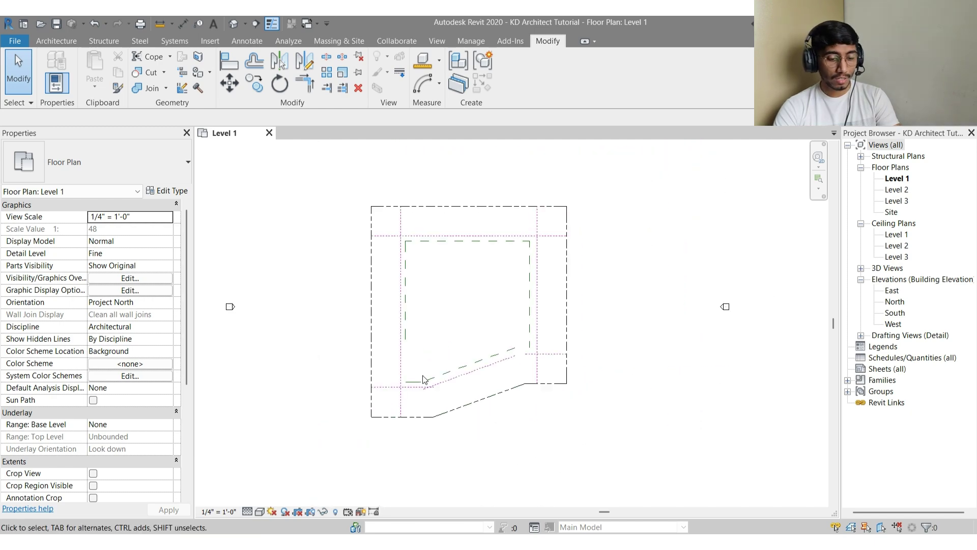
pyautogui.scroll(3, 417, 381)
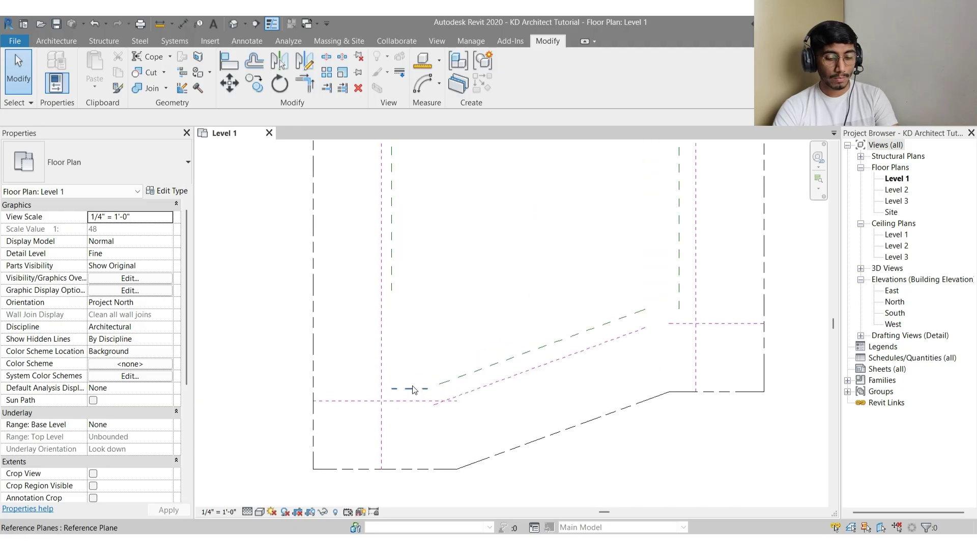
pyautogui.click(393, 292)
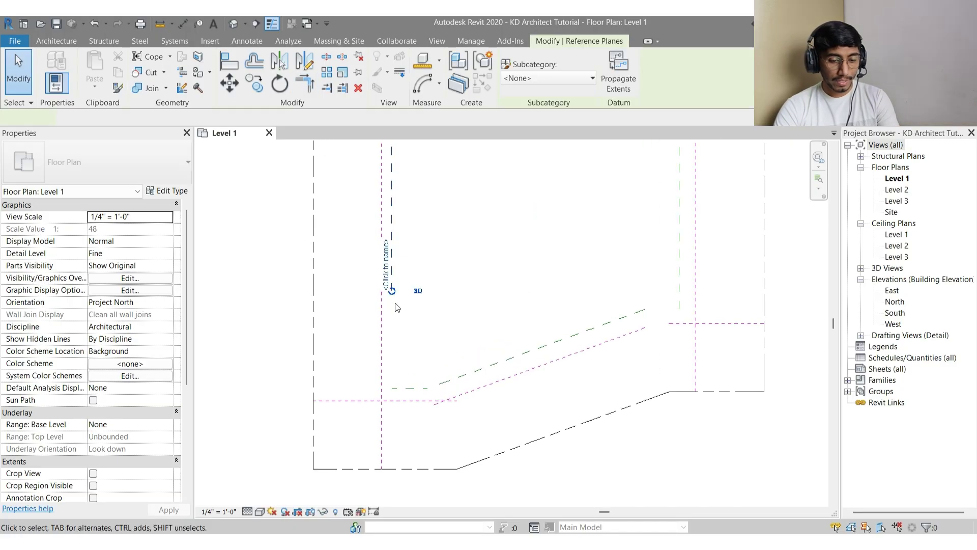
pyautogui.moveTo(391, 292); pyautogui.dragTo(398, 376)
pyautogui.scroll(3, 388, 395)
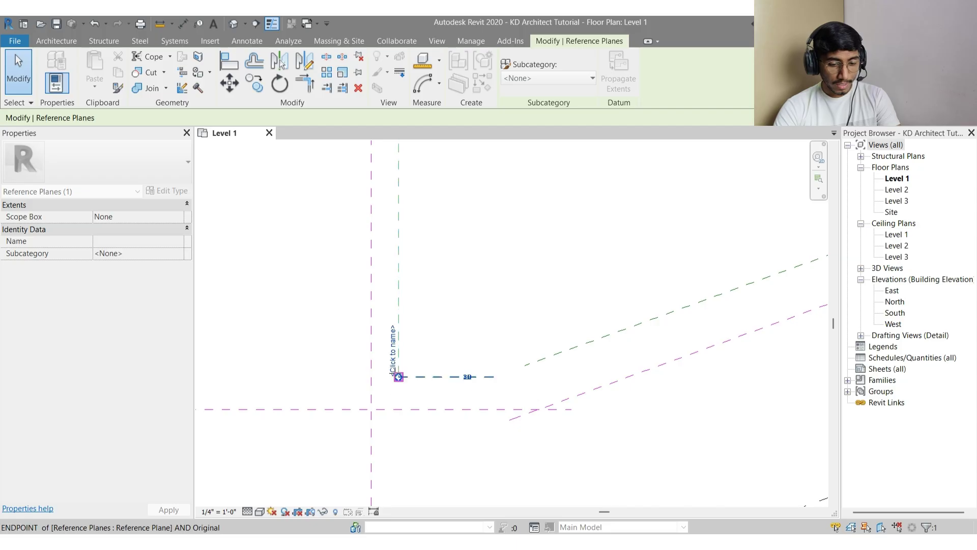
pyautogui.press('Escape')
pyautogui.click(398, 377)
pyautogui.scroll(3, 399, 378)
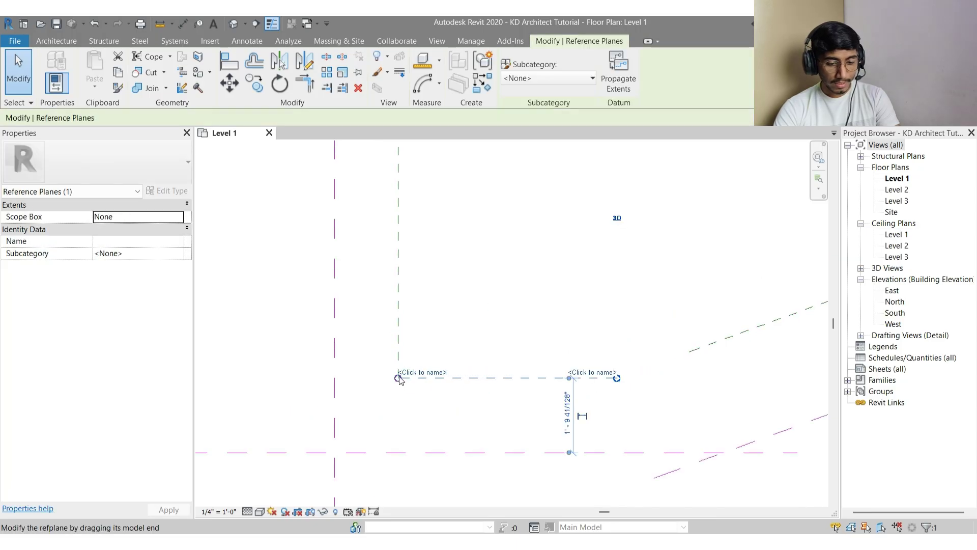
pyautogui.press('Escape')
# Adjust the facing ends of the short horizontal green reference plane and the slanted one so they meet at a corner
pyautogui.scroll(-8, 386, 394)
pyautogui.scroll(6, 415, 396)
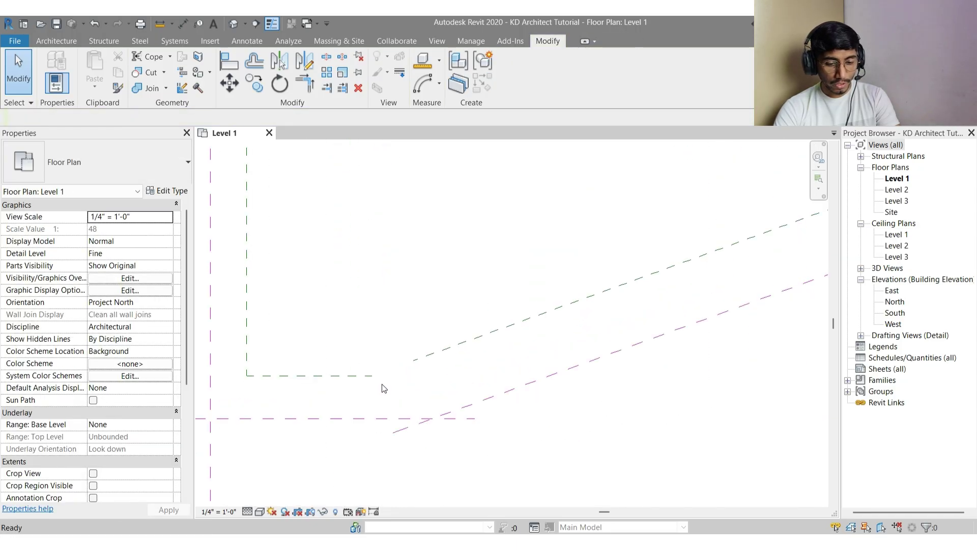
pyautogui.click(374, 379)
pyautogui.moveTo(374, 376)
pyautogui.mouseDown()
pyautogui.moveTo(405, 377)
pyautogui.moveTo(368, 376)
pyautogui.moveTo(406, 365)
pyautogui.moveTo(374, 375)
pyautogui.mouseUp()
pyautogui.press('Escape')
pyautogui.click(429, 355)
pyautogui.press('Escape')
# Extend the upper end of the green slanted reference plane to meet the green right vertical one at a corner
pyautogui.scroll(-4, 373, 392)
pyautogui.moveTo(515, 350); pyautogui.dragTo(428, 369, button='middle')
pyautogui.scroll(3, 469, 342)
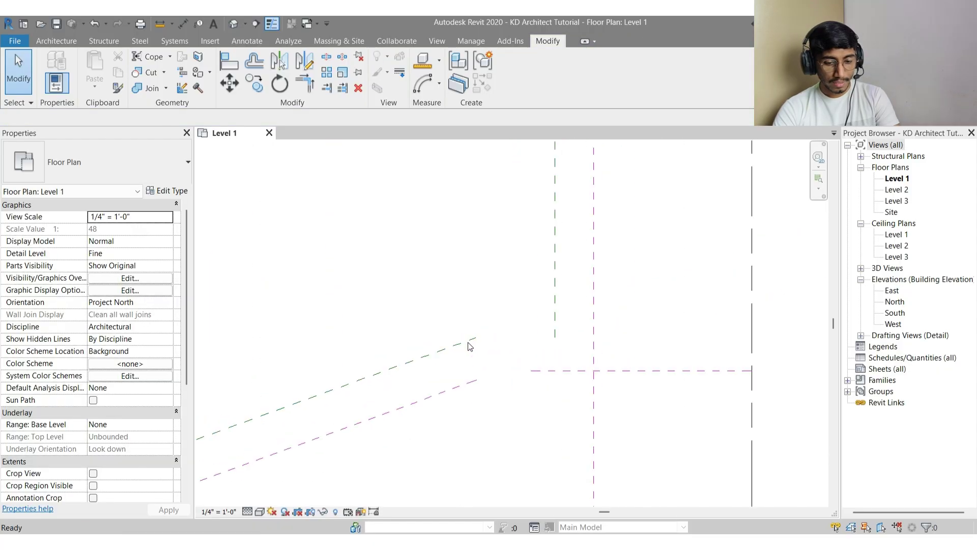
pyautogui.click(469, 346)
pyautogui.moveTo(474, 338); pyautogui.dragTo(555, 306)
pyautogui.press('Escape')
pyautogui.click(555, 293)
pyautogui.press('Escape')
# Shorten the left magenta setback plane so that its upper end stops at the top setback plane
pyautogui.scroll(-5, 546, 340)
pyautogui.moveTo(570, 264); pyautogui.dragTo(554, 325, button='middle')
pyautogui.scroll(4, 530, 283)
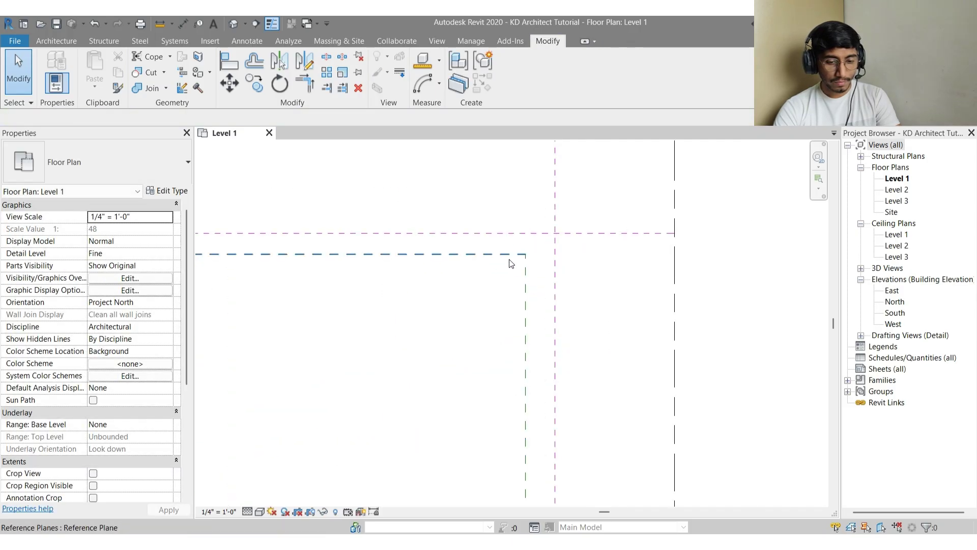
pyautogui.scroll(-4, 565, 265)
pyautogui.click(396, 265)
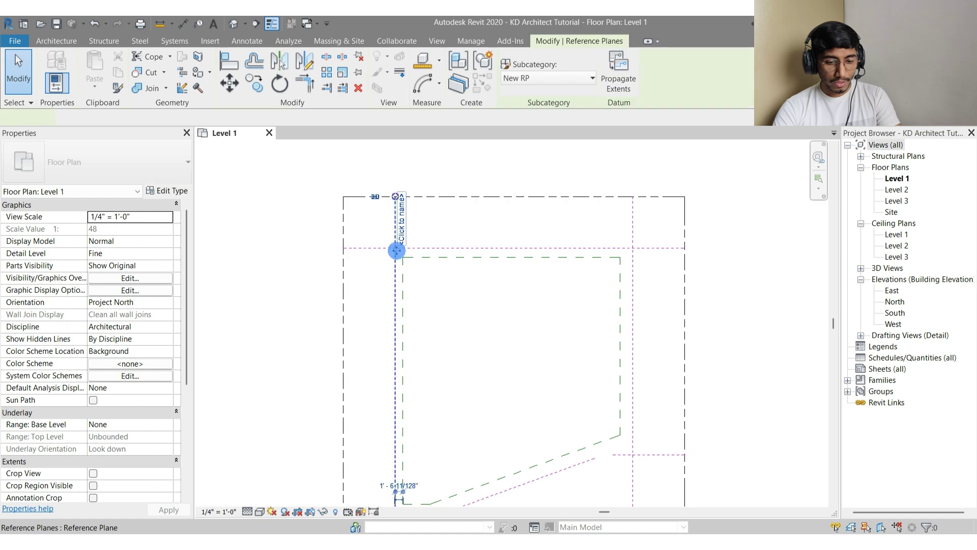
pyautogui.scroll(3, 397, 246)
pyautogui.moveTo(432, 266); pyautogui.dragTo(421, 337, button='middle')
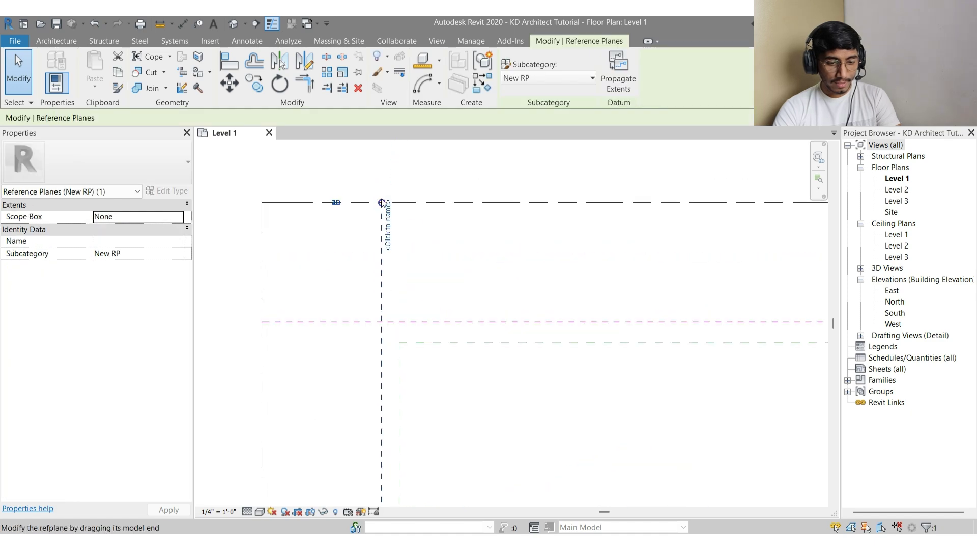
pyautogui.moveTo(382, 202); pyautogui.dragTo(381, 322)
# Pull the left end of the top magenta setback plane in to the left setback plane to form a corner
pyautogui.click(434, 325)
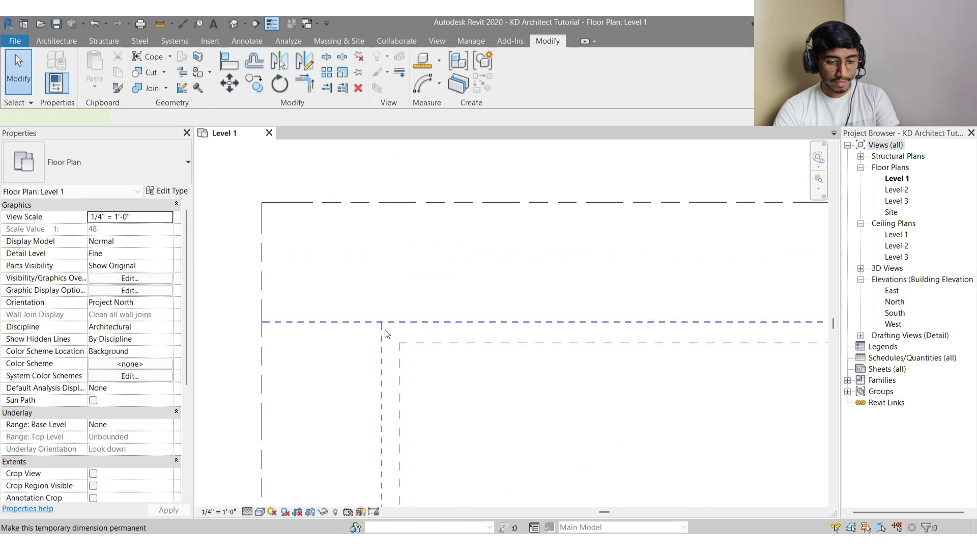
pyautogui.click(385, 332)
pyautogui.moveTo(261, 322); pyautogui.dragTo(381, 319)
pyautogui.click(292, 305)
# Pull the upper end of the right magenta setback plane and the right end of the top one in to form a corner
pyautogui.scroll(-4, 293, 303)
pyautogui.scroll(3, 425, 281)
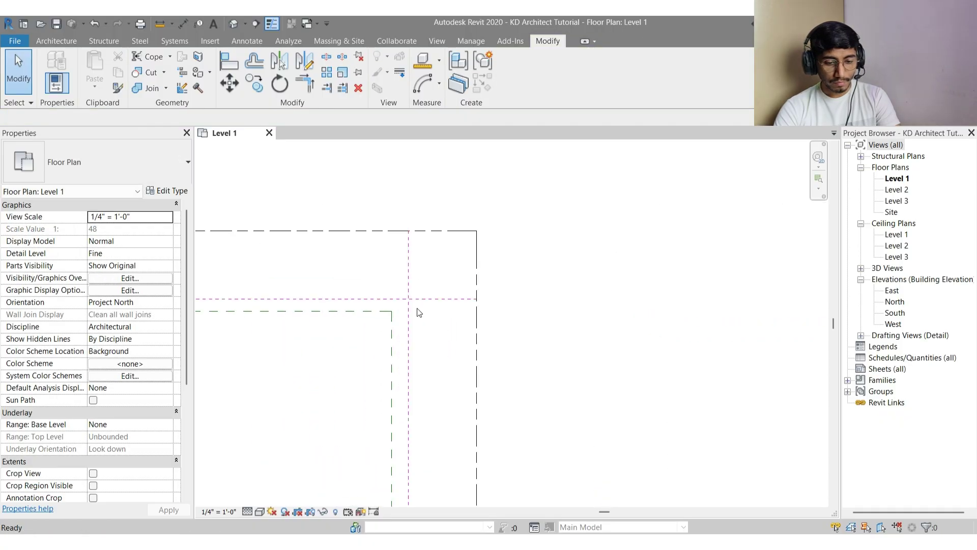
pyautogui.click(421, 270)
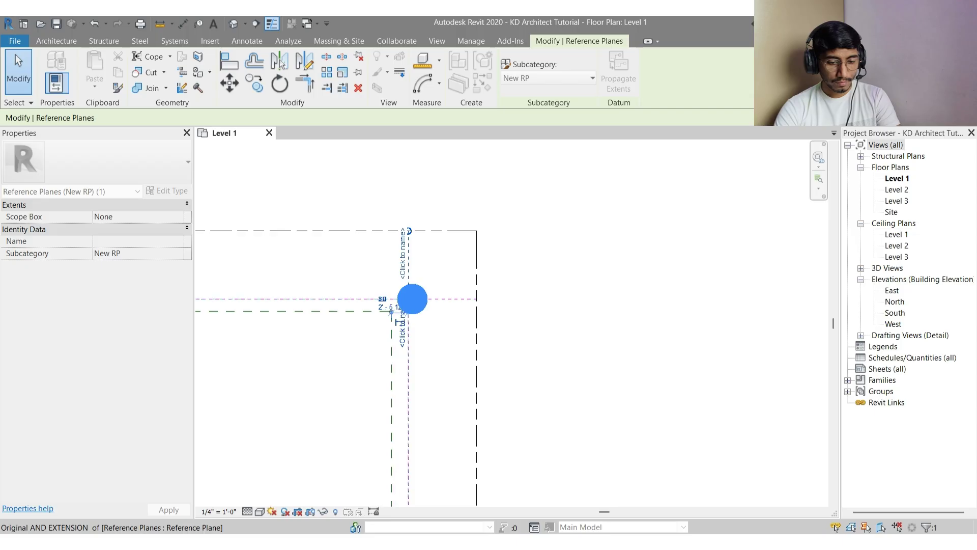
pyautogui.press('Escape')
pyautogui.click(473, 299)
pyautogui.moveTo(466, 297); pyautogui.dragTo(408, 298)
pyautogui.click(442, 260)
# Shorten the right magenta setback plane so that its lower end stops at the short horizontal magenta plane
pyautogui.scroll(-4, 445, 259)
pyautogui.scroll(3, 437, 379)
pyautogui.click(438, 355)
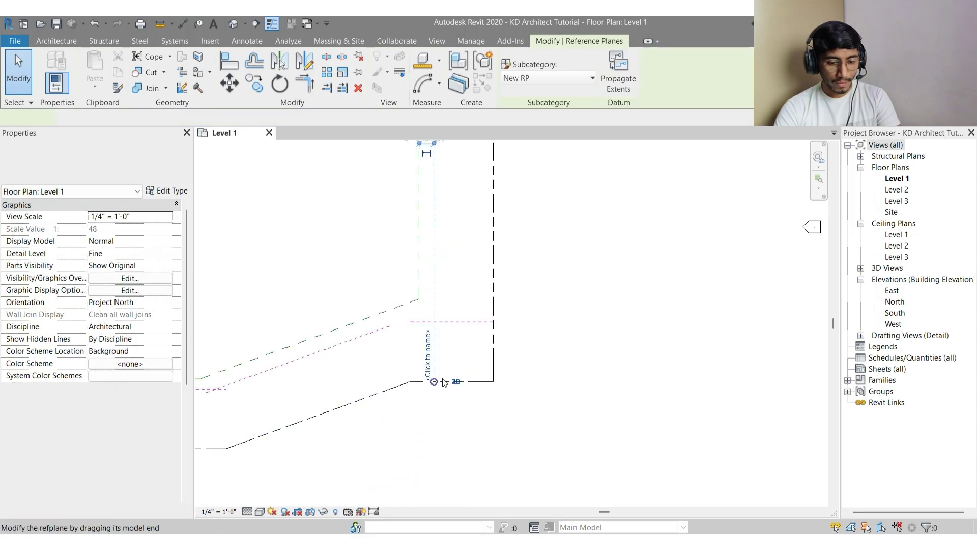
pyautogui.moveTo(434, 381); pyautogui.dragTo(432, 321)
pyautogui.press('Escape')
# Pull the right end of the short horizontal magenta plane in to the right setback plane to form a corner
pyautogui.scroll(2, 432, 322)
pyautogui.scroll(1, 436, 322)
pyautogui.click(468, 324)
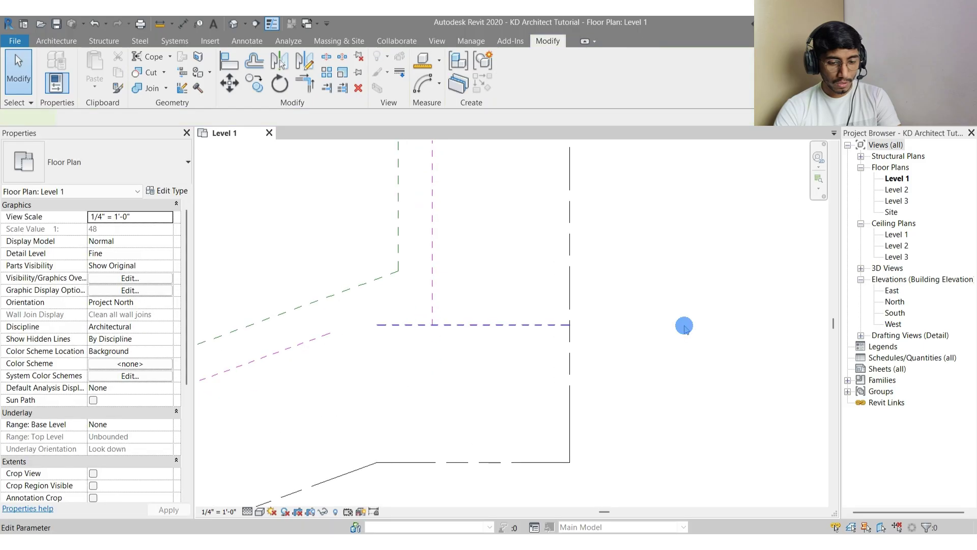
pyautogui.moveTo(570, 325); pyautogui.dragTo(472, 295)
pyautogui.click(485, 303)
# Extend the upper end of the slanted magenta plane and the left end of the short horizontal one until they meet
pyautogui.scroll(-4, 485, 303)
pyautogui.scroll(3, 446, 325)
pyautogui.click(413, 302)
pyautogui.scroll(5, 423, 295)
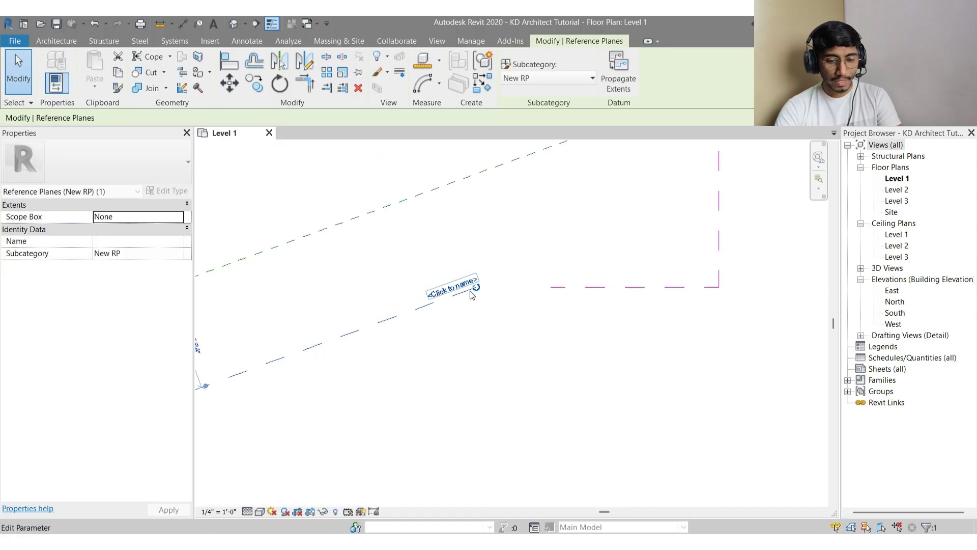
pyautogui.click(618, 286)
pyautogui.moveTo(550, 286); pyautogui.dragTo(477, 286)
pyautogui.press('Escape')
pyautogui.scroll(-5, 672, 281)
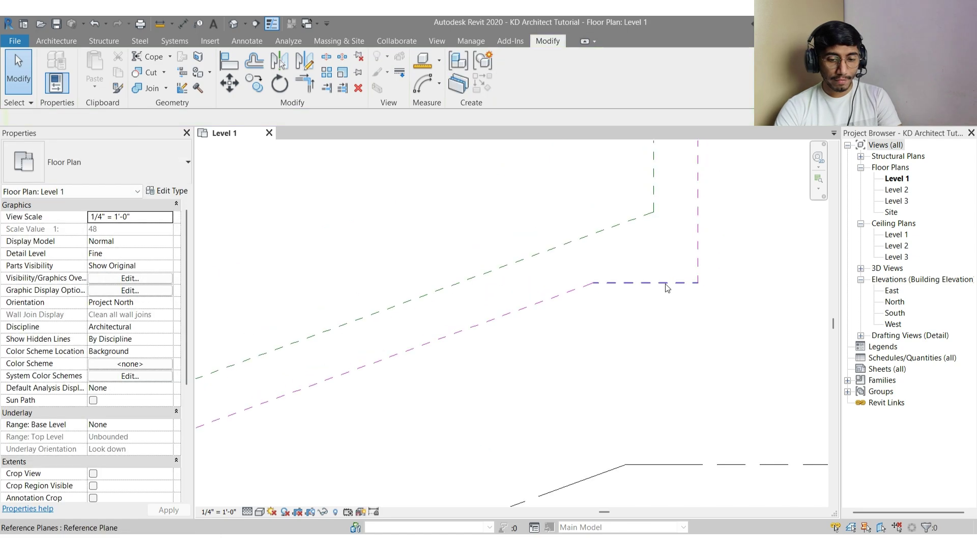
# Trim the lower-left horizontal magenta plane's right end and the slanted magenta plane's lower end so they meet at a corner
pyautogui.scroll(4, 448, 345)
pyautogui.click(475, 335)
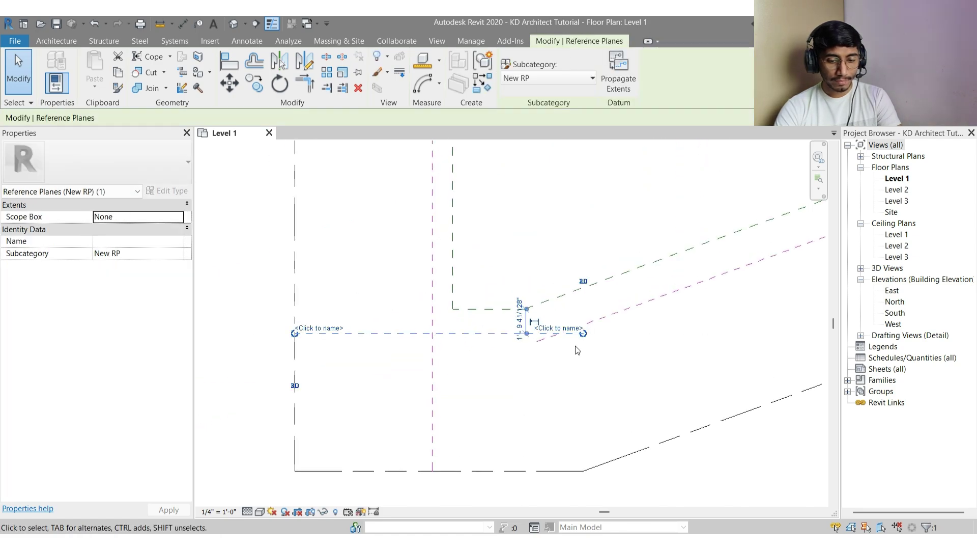
pyautogui.moveTo(597, 314); pyautogui.dragTo(536, 311)
pyautogui.click(582, 295)
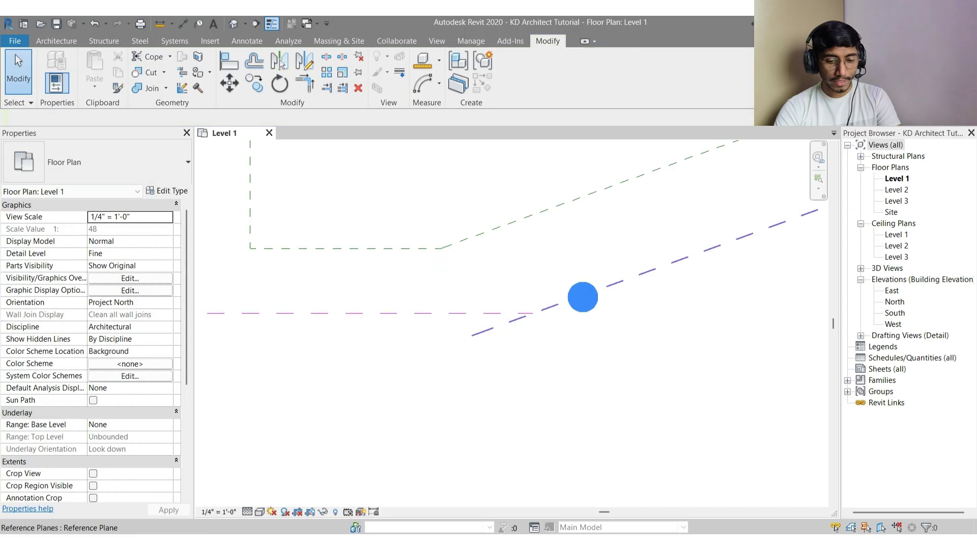
pyautogui.moveTo(473, 336); pyautogui.dragTo(532, 312)
pyautogui.click(604, 295)
pyautogui.scroll(-4, 627, 285)
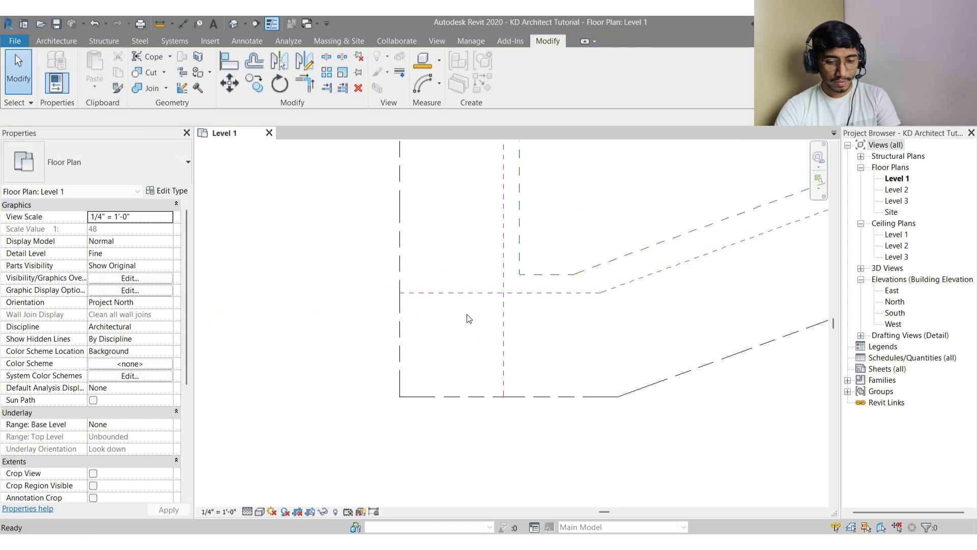
# Pull in the left end of the lower-left horizontal magenta plane and the lower end of the left vertical one to form a corner
pyautogui.click(520, 293)
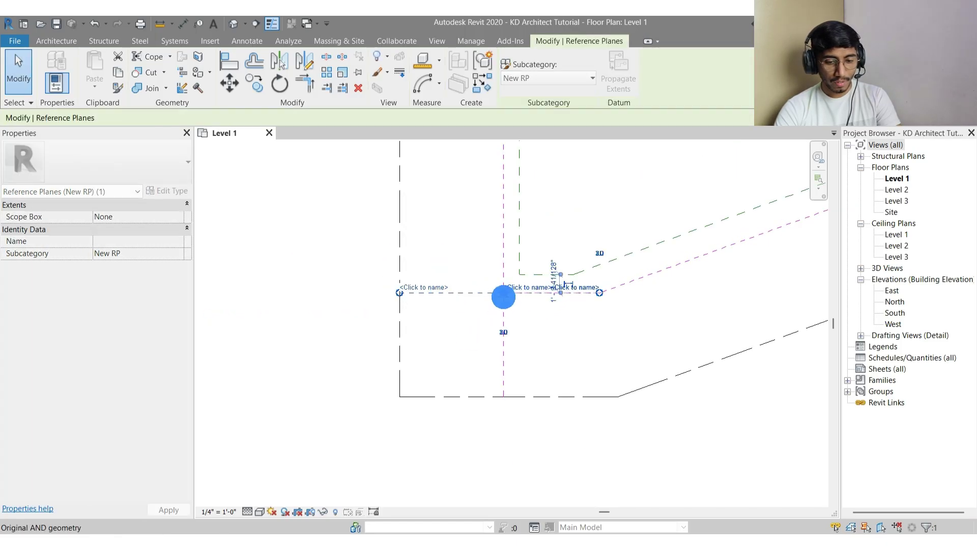
pyautogui.press('Delete')
pyautogui.click(504, 395)
pyautogui.moveTo(508, 310); pyautogui.dragTo(504, 292)
pyautogui.click(438, 324)
pyautogui.scroll(-5, 438, 323)
pyautogui.moveTo(622, 293); pyautogui.dragTo(506, 334, button='middle')
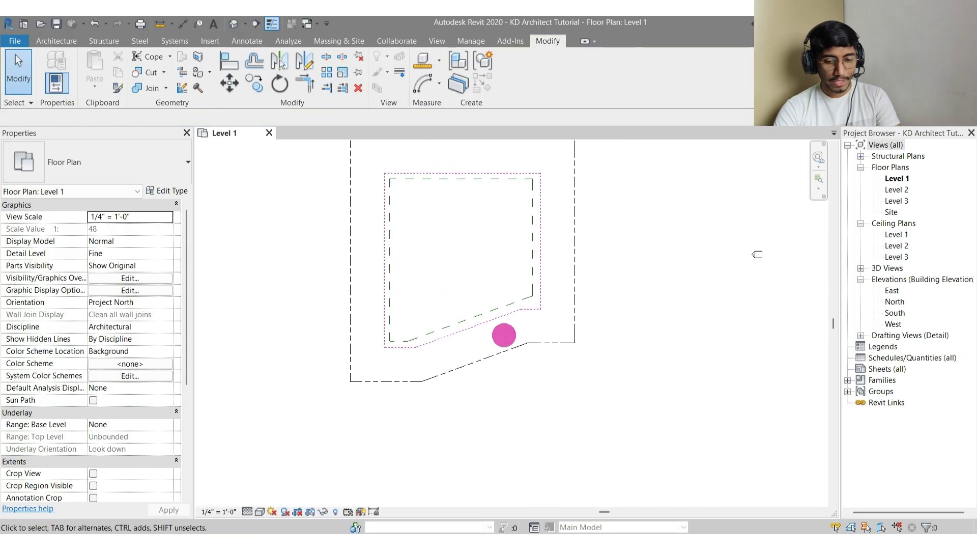
pyautogui.scroll(4, 414, 343)
pyautogui.click(402, 336)
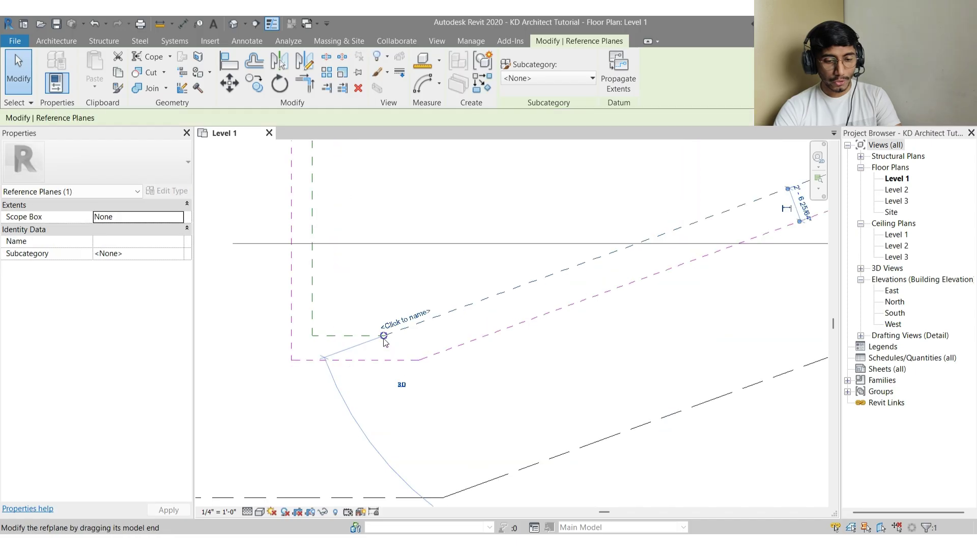
pyautogui.moveTo(383, 336)
pyautogui.mouseDown()
pyautogui.moveTo(412, 322)
pyautogui.moveTo(390, 331)
pyautogui.mouseUp()
pyautogui.press('Escape')
pyautogui.click(377, 336)
pyautogui.press('Escape')
pyautogui.click(380, 335)
pyautogui.press('Escape')
pyautogui.click(408, 330)
pyautogui.press('Escape')
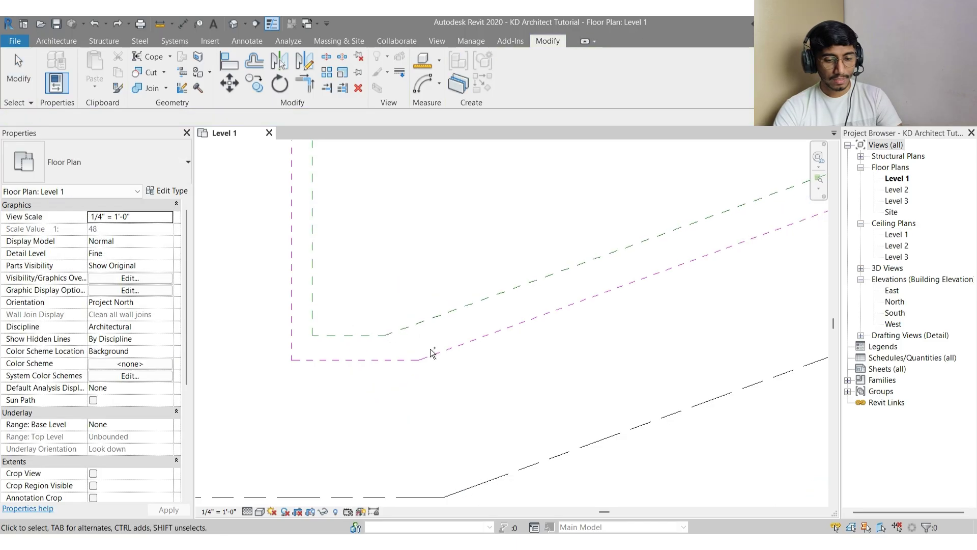
# Place an aligned dimension between the top property line and the top magenta setback plane
pyautogui.scroll(-5, 415, 334)
pyautogui.moveTo(504, 302); pyautogui.dragTo(497, 343, button='middle')
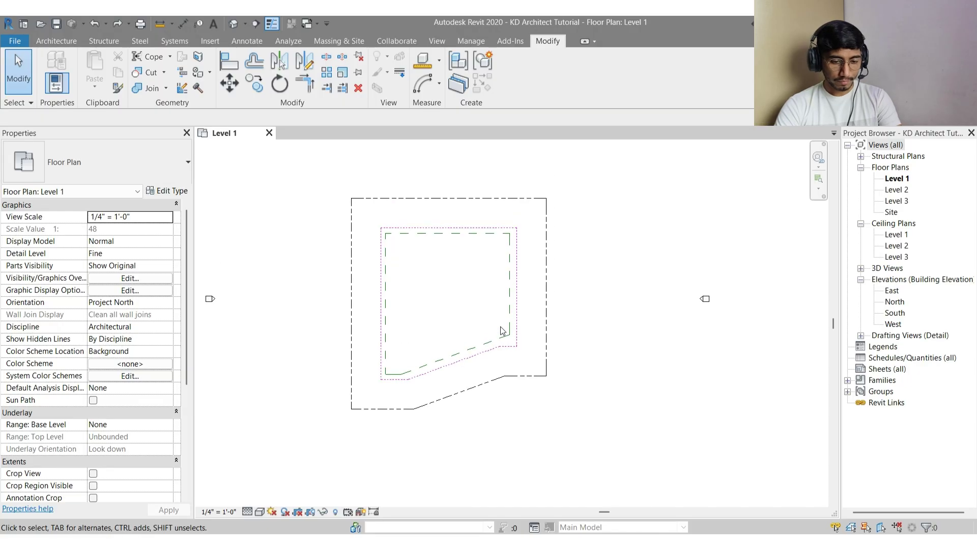
pyautogui.moveTo(455, 297); pyautogui.dragTo(455, 300, button='middle')
pyautogui.scroll(2, 452, 264)
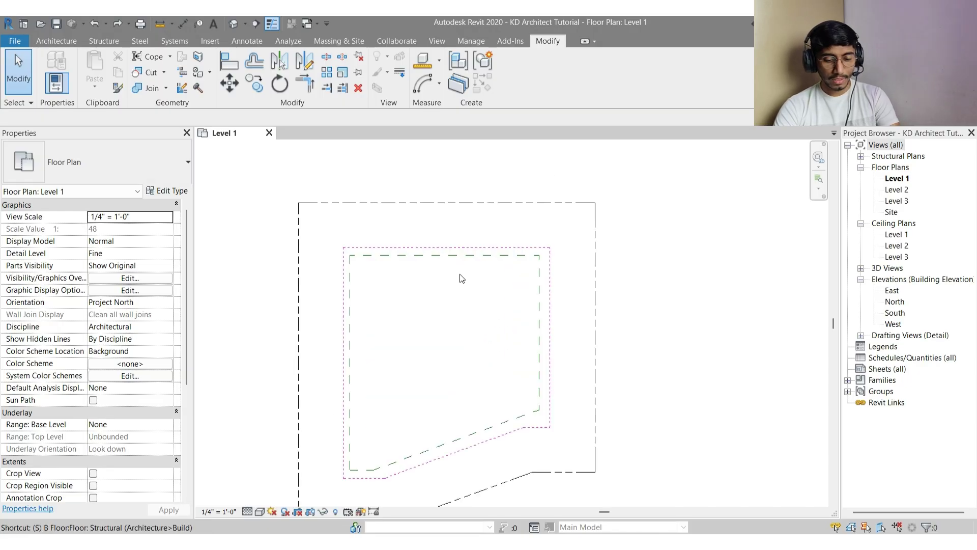
pyautogui.press('d')
pyautogui.press('i')
pyautogui.scroll(2, 453, 239)
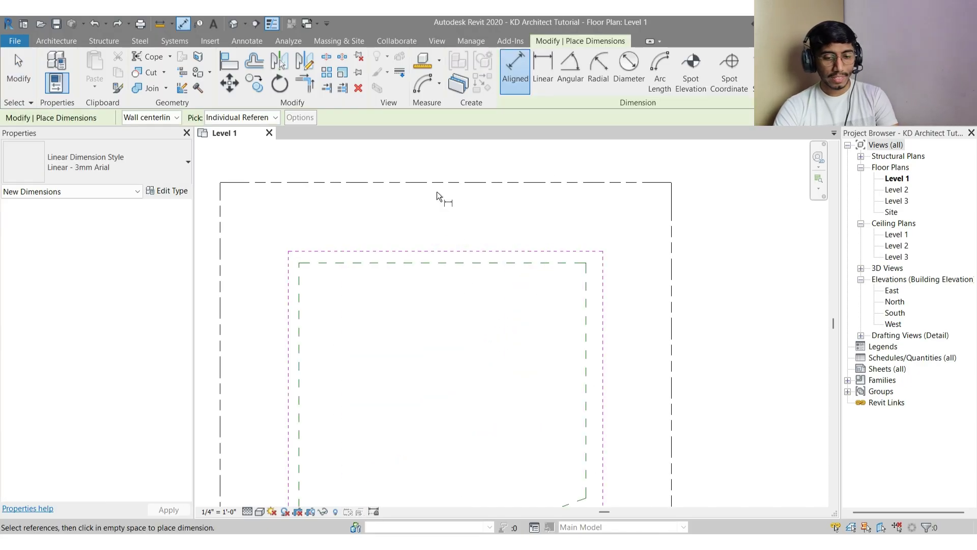
pyautogui.click(433, 182)
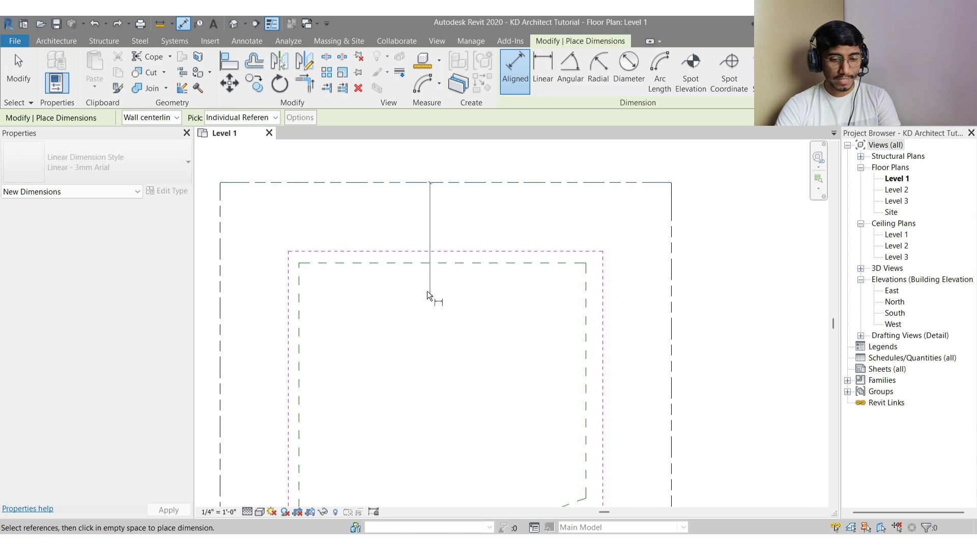
pyautogui.click(420, 253)
pyautogui.click(377, 222)
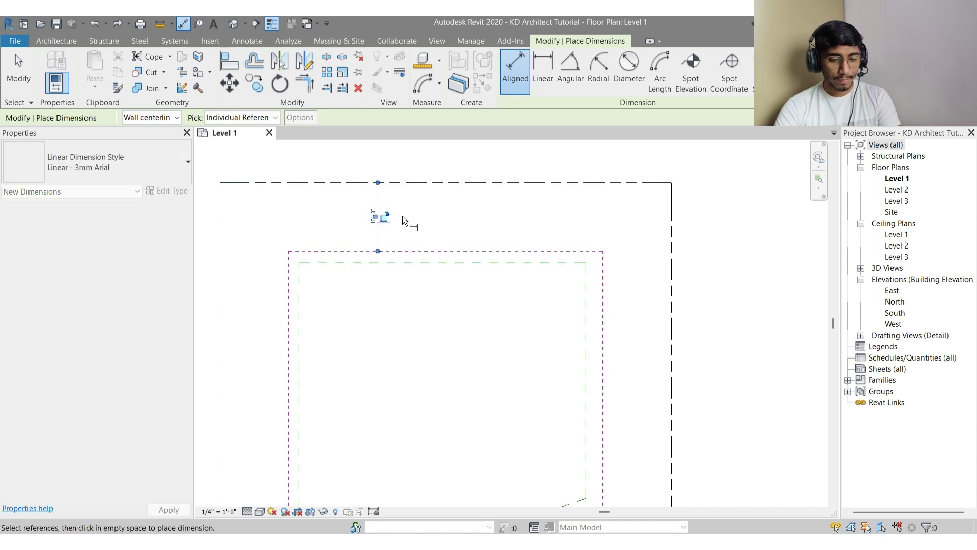
# Place a second aligned dimension from the top property line to the top green reference plane and end the dimension command
pyautogui.scroll(2, 388, 219)
pyautogui.moveTo(395, 222); pyautogui.dragTo(422, 235, button='middle')
pyautogui.click(488, 179)
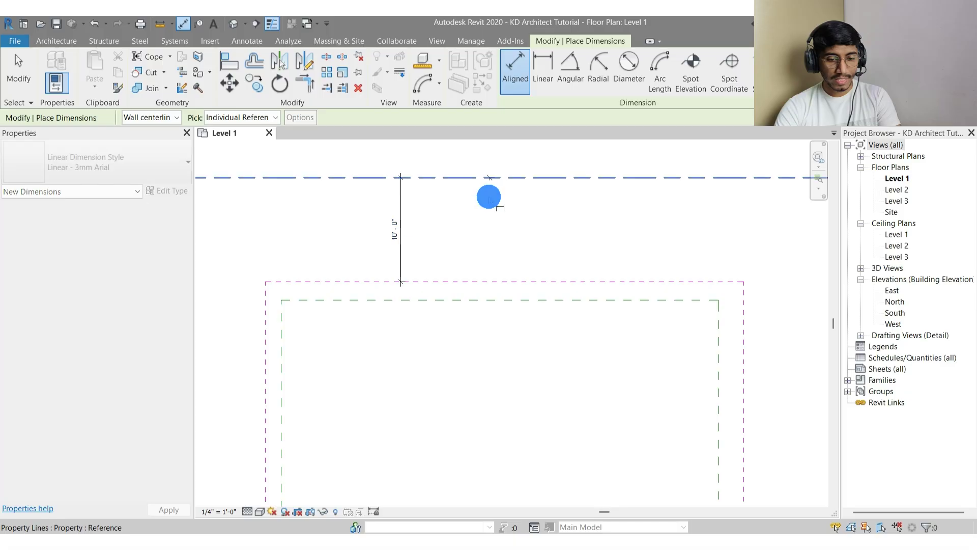
pyautogui.click(511, 300)
pyautogui.click(501, 234)
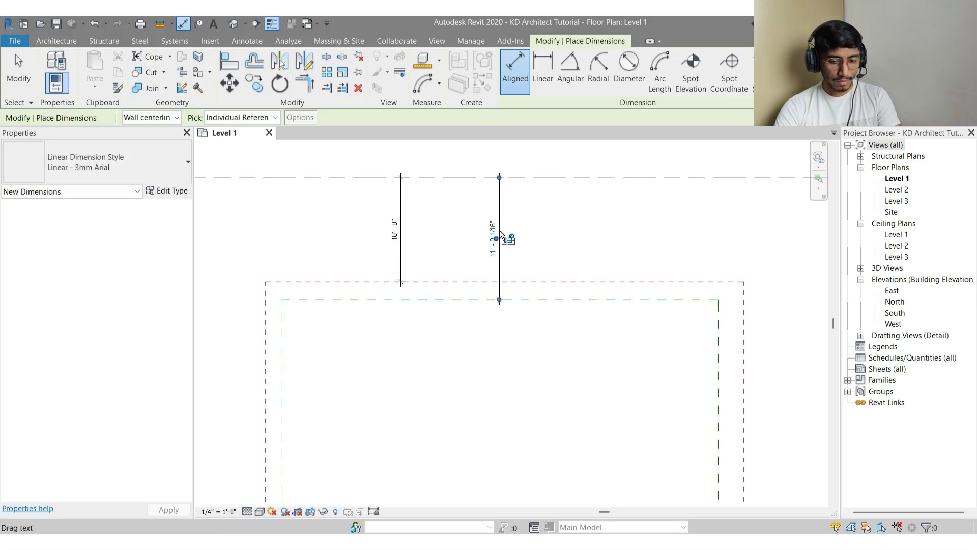
pyautogui.press('Escape')
pyautogui.press('Escape')
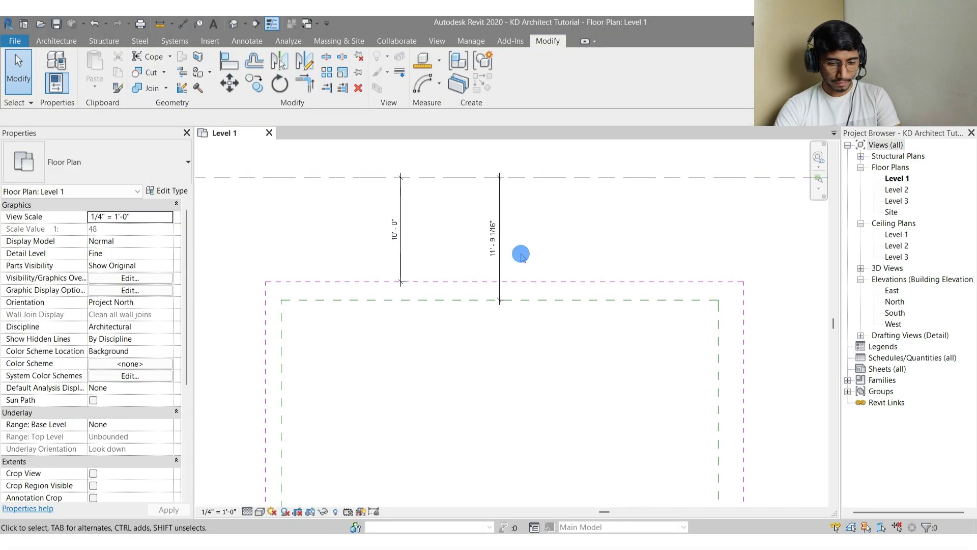
# Give the dimension to the top magenta setback plane the suffix "Min." and the text "Back Setback" below its value
pyautogui.scroll(2, 447, 261)
pyautogui.moveTo(445, 256); pyautogui.dragTo(451, 270, button='middle')
pyautogui.click(370, 238)
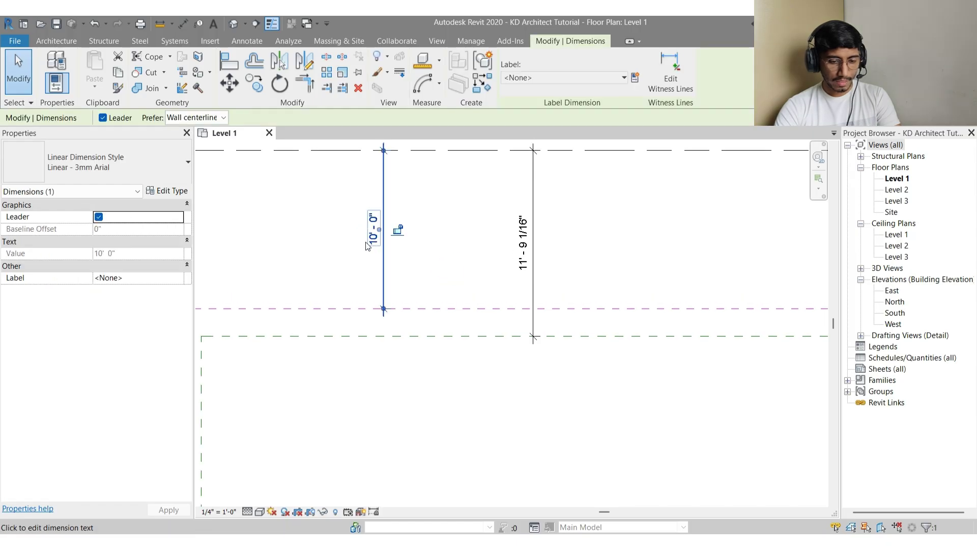
pyautogui.click(375, 241)
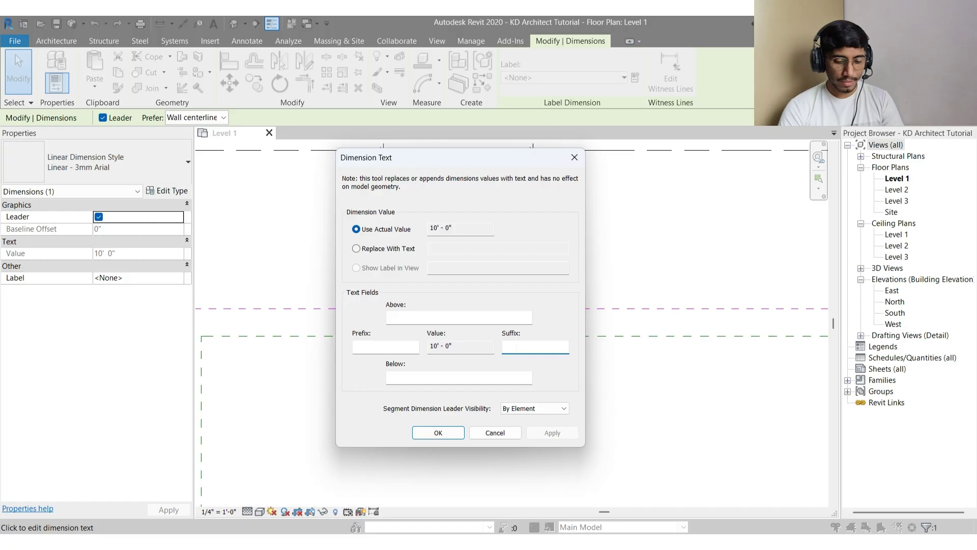
pyautogui.write('Min.')
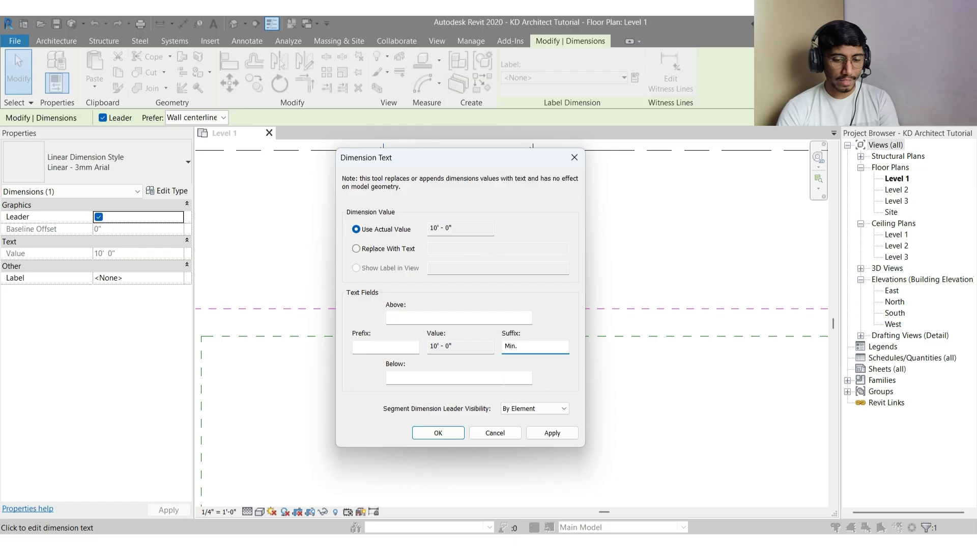
pyautogui.click(497, 379)
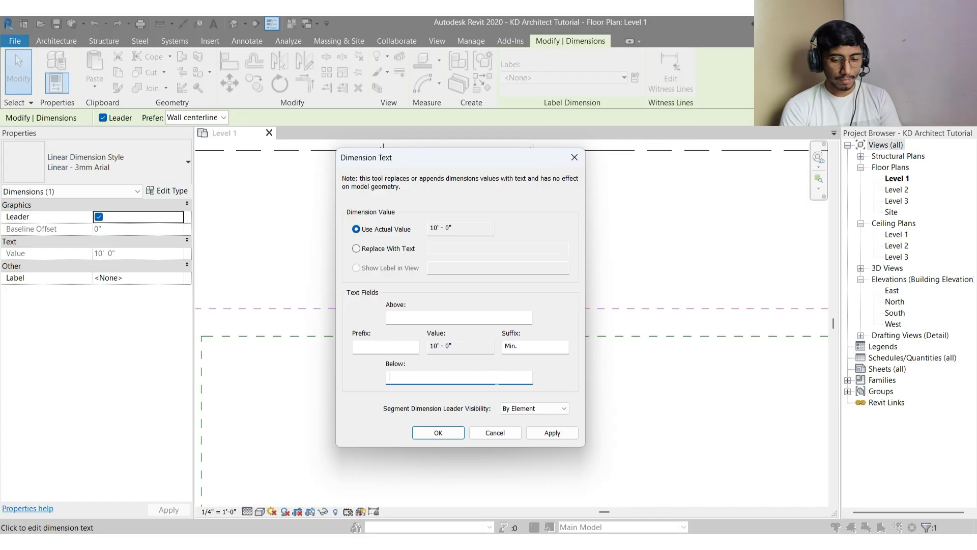
pyautogui.write('Bach')
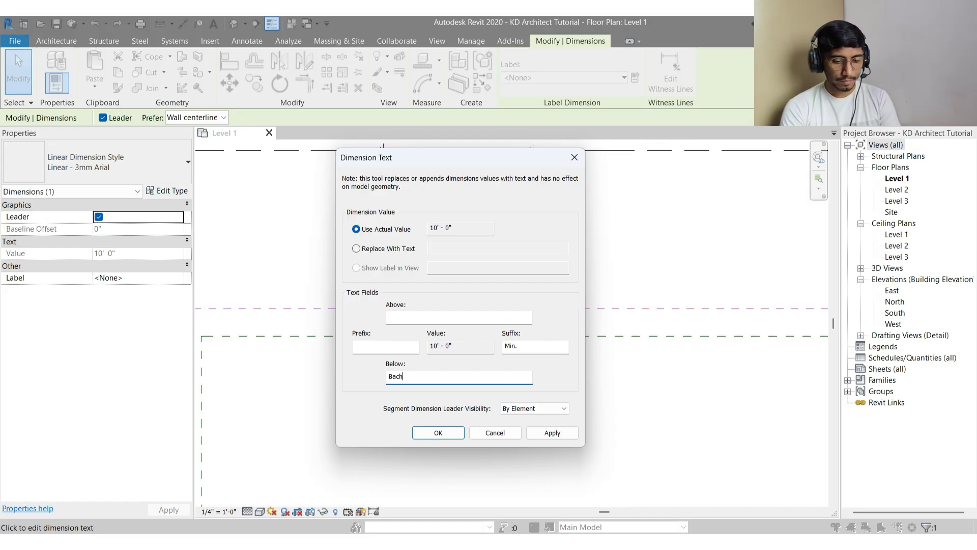
pyautogui.press('BackSpace')
pyautogui.press('BackSpace')
pyautogui.write('ck S')
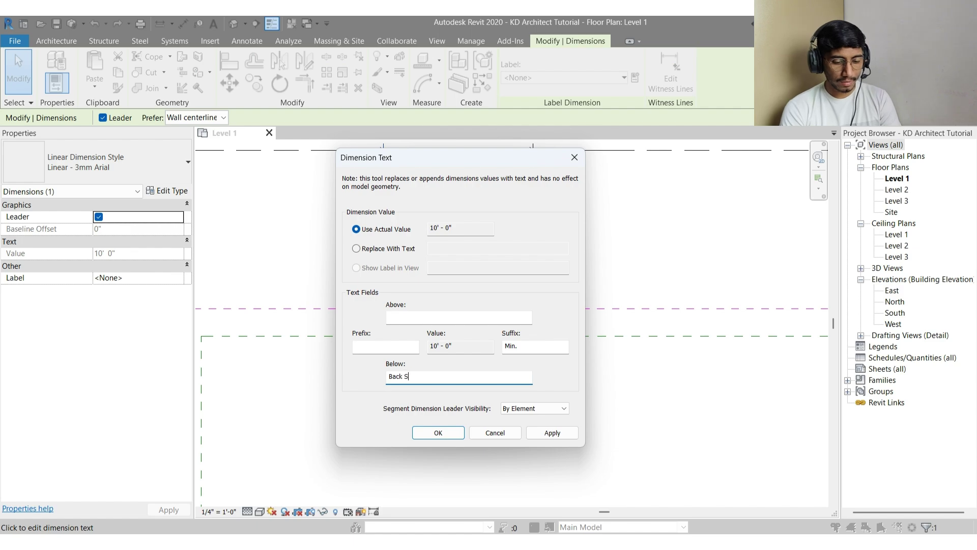
pyautogui.write('etback')
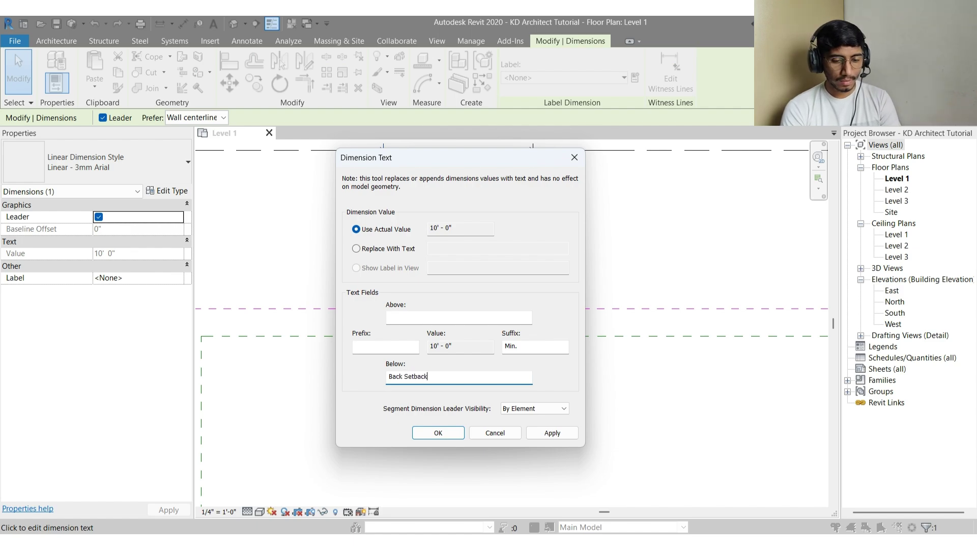
pyautogui.click(445, 434)
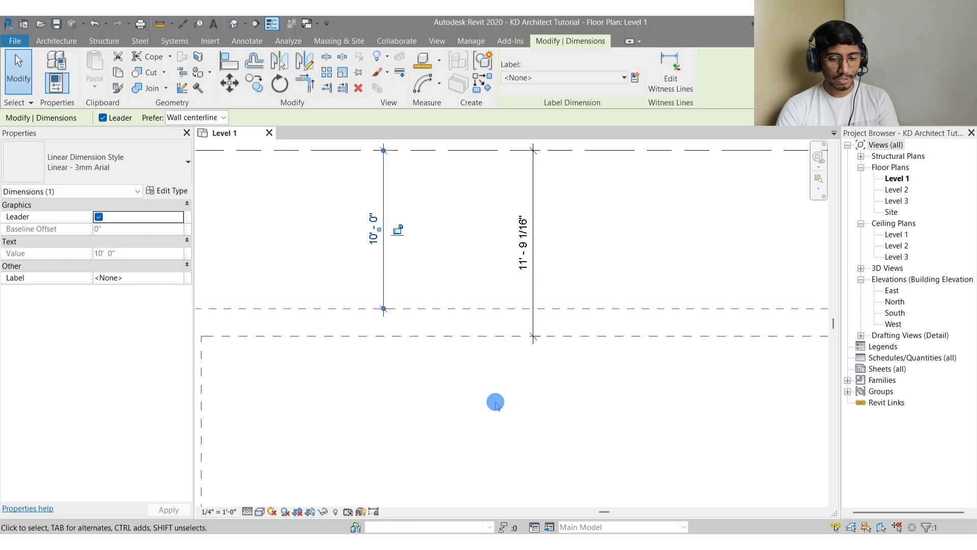
pyautogui.click(495, 401)
# Open the text settings of the dimension to the top green reference plane and enter the suffix "Prop."
pyautogui.moveTo(434, 271); pyautogui.dragTo(415, 315, button='middle')
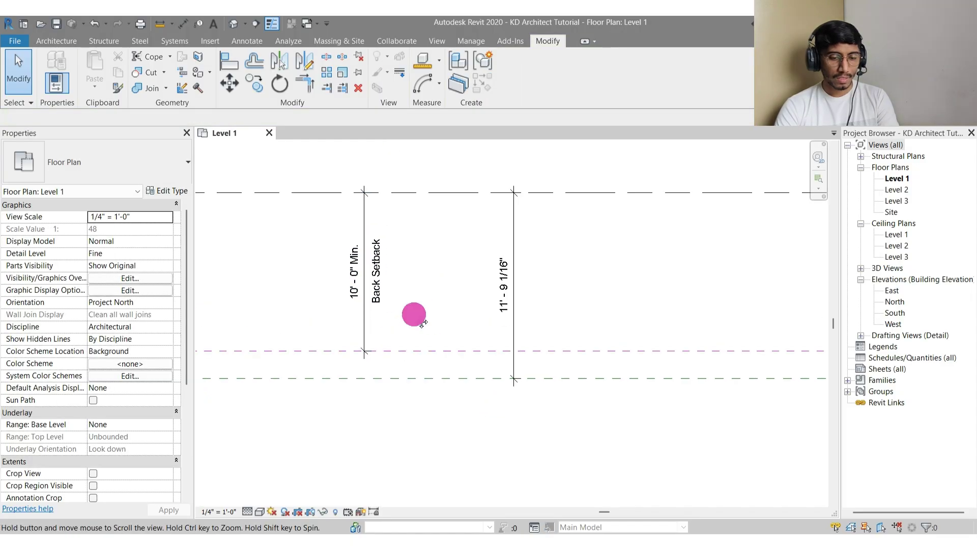
pyautogui.scroll(1, 500, 293)
pyautogui.click(500, 294)
pyautogui.click(503, 305)
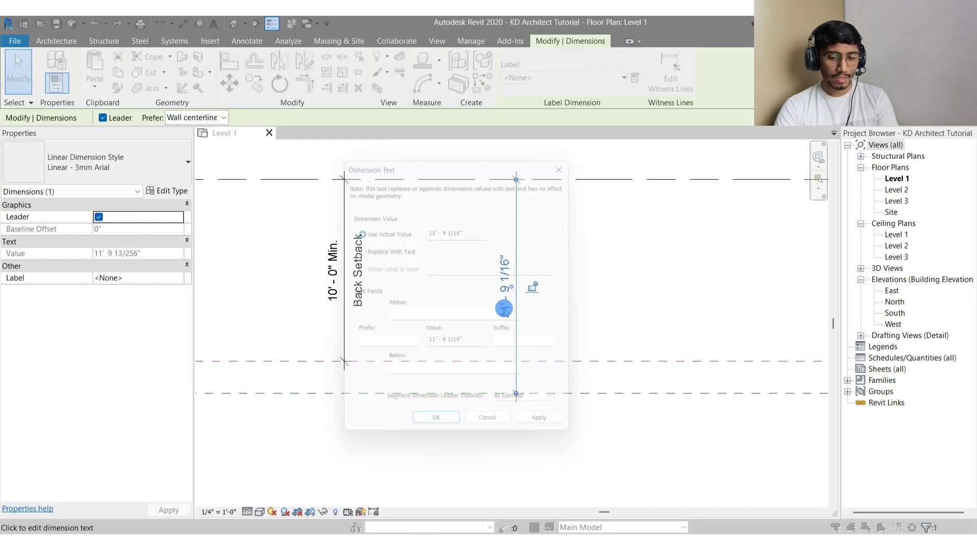
pyautogui.click(512, 347)
pyautogui.write('P')
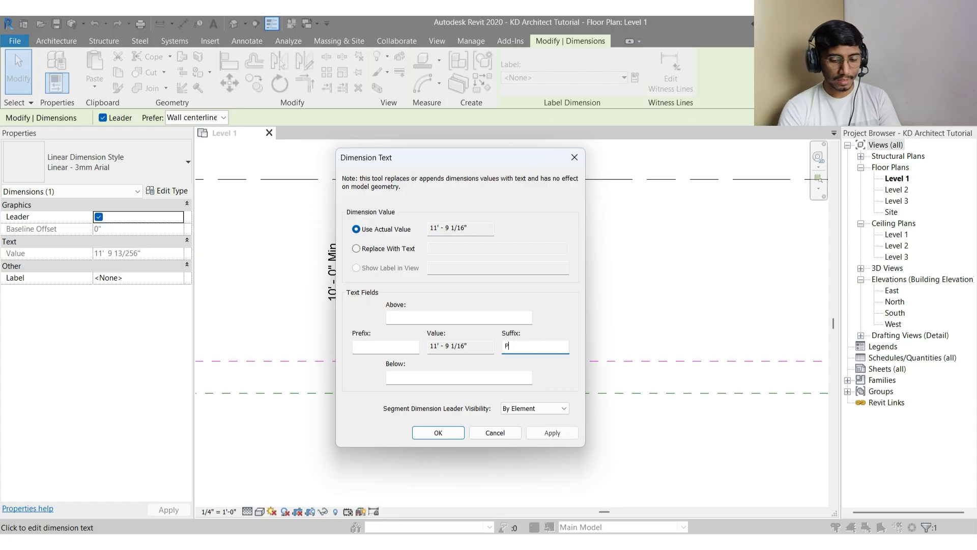
pyautogui.write('rop.')
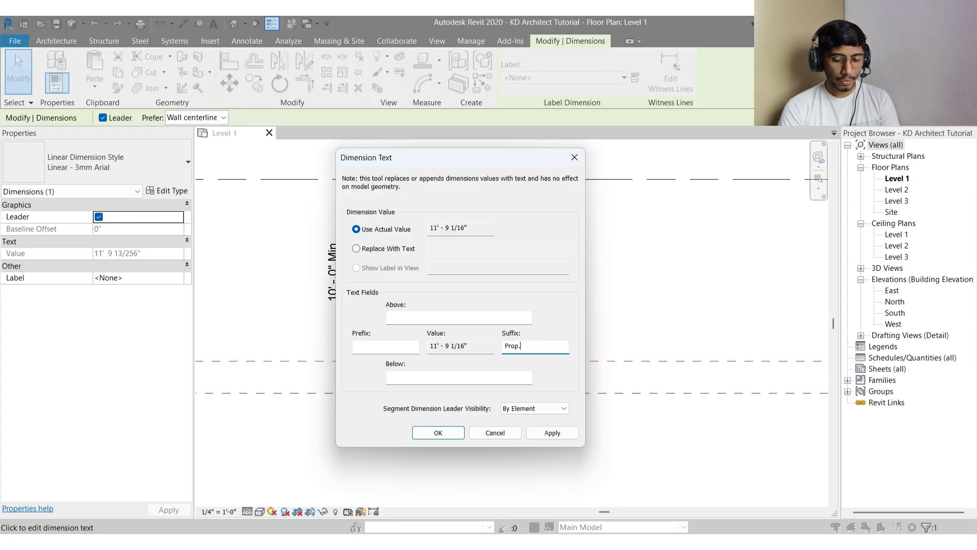
# Add the text "Back Setback" below the value of the dimension to the top green reference plane and apply the text changes
pyautogui.click(493, 376)
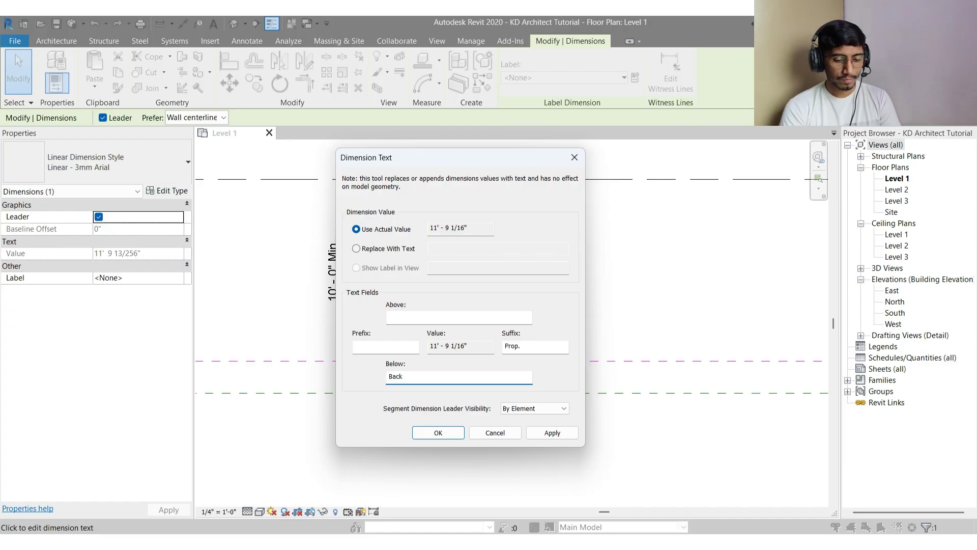
pyautogui.press('BackSpace')
pyautogui.press('BackSpace')
pyautogui.press('BackSpace')
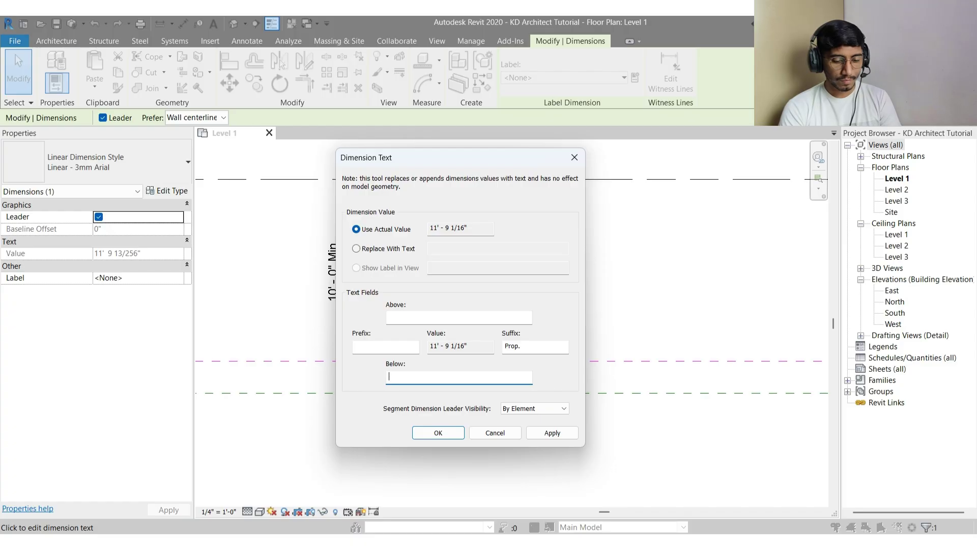
pyautogui.write('Back')
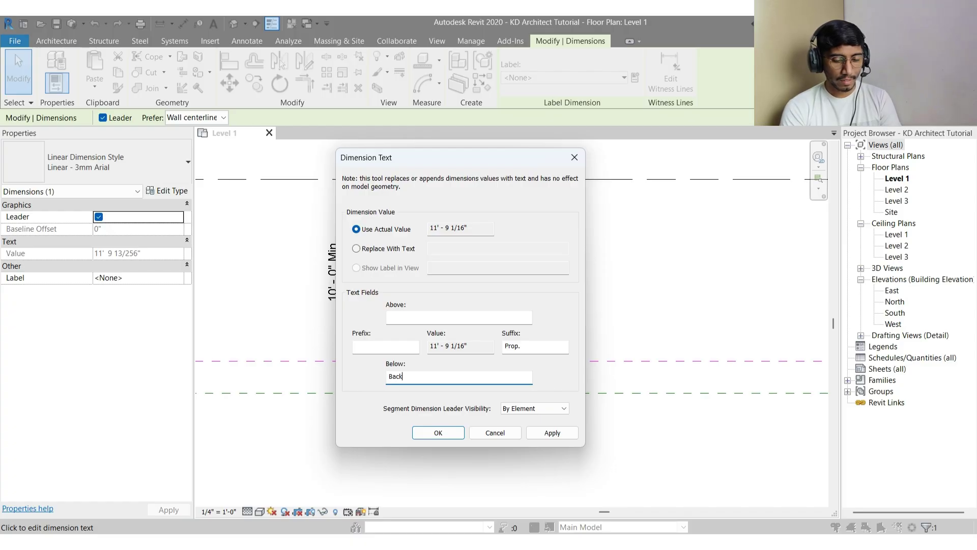
pyautogui.write(' setb')
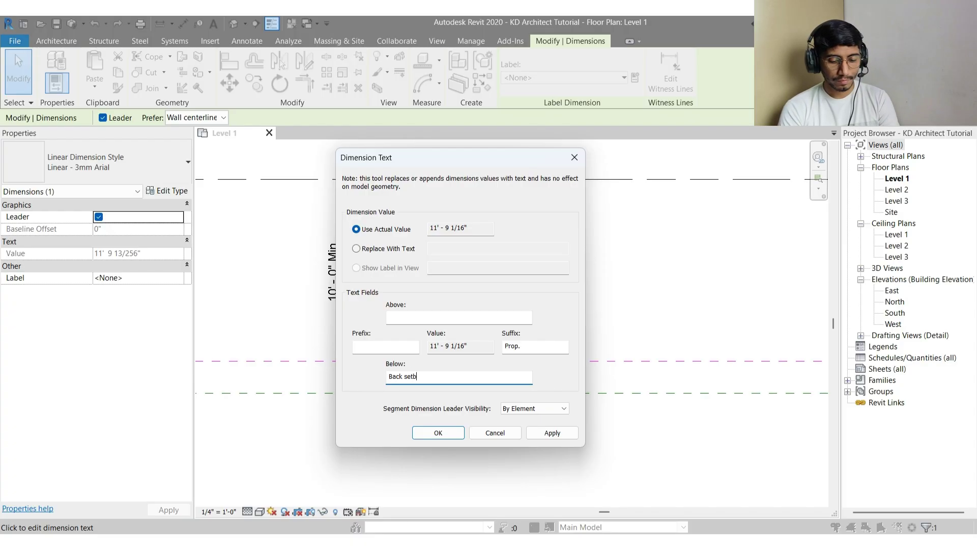
pyautogui.write('ack')
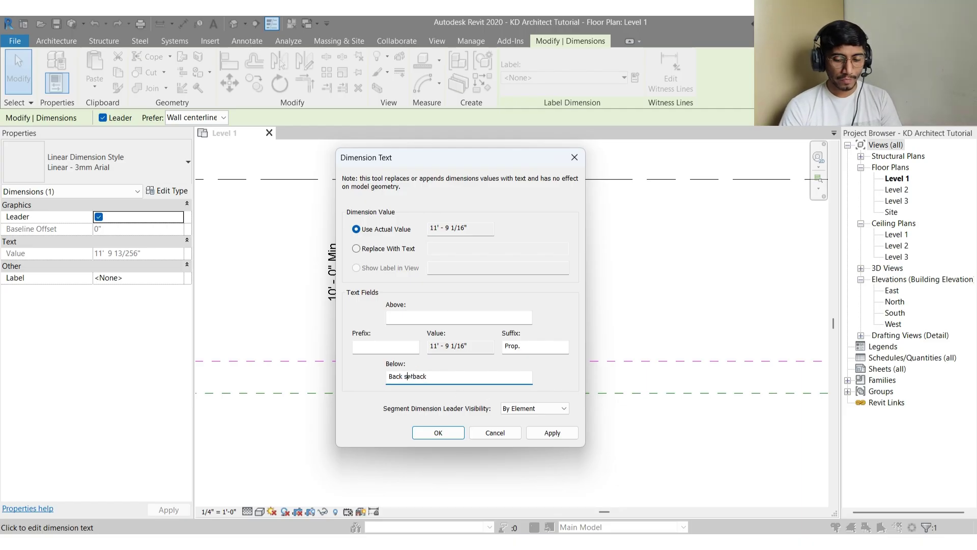
pyautogui.press('BackSpace')
pyautogui.write('S')
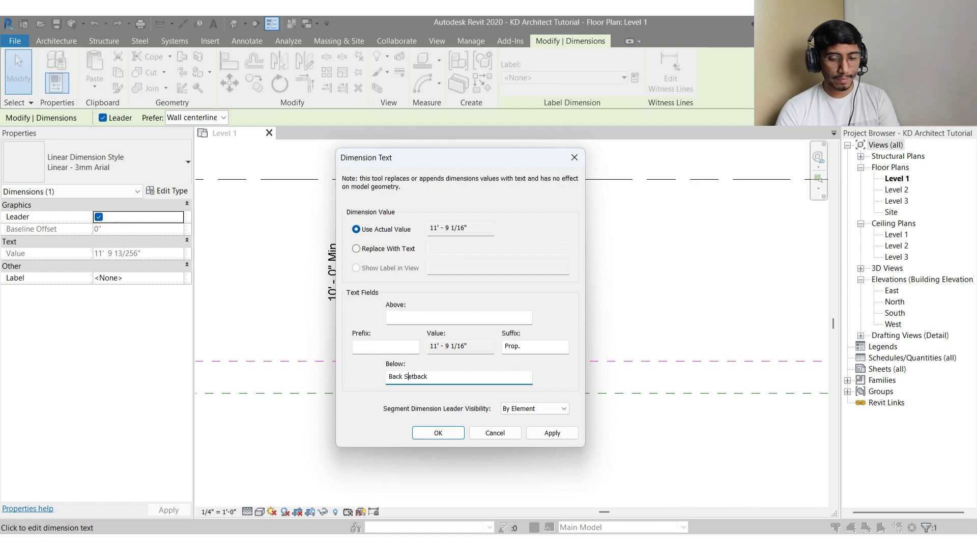
pyautogui.click(438, 433)
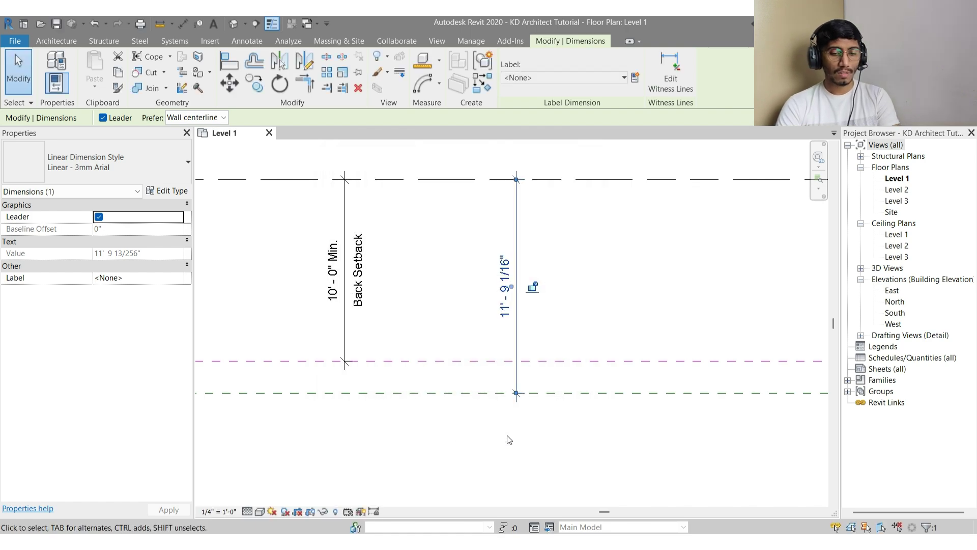
pyautogui.click(725, 296)
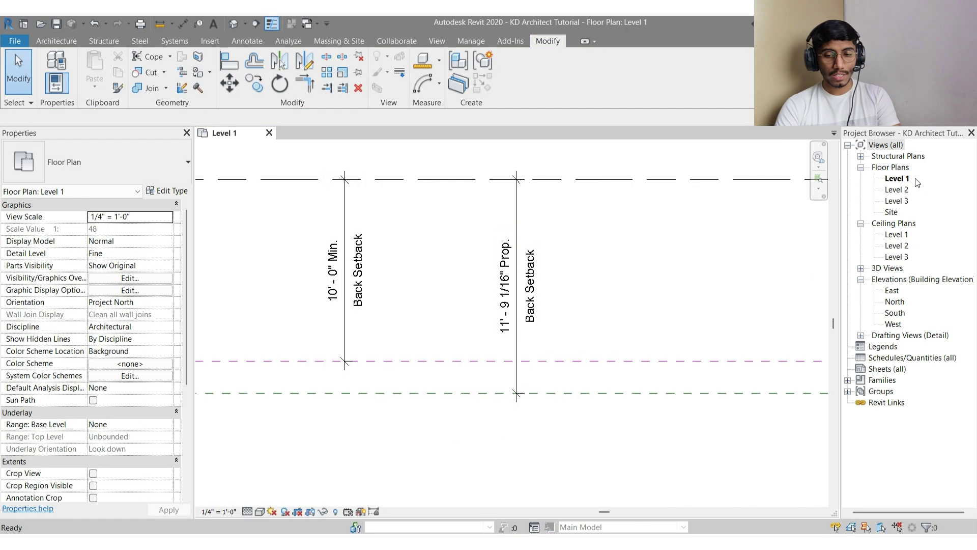
# Open the Level 2 floor plan and examine the property line and the magenta and green setback reference planes there
pyautogui.doubleClick(897, 189)
pyautogui.scroll(-5, 602, 283)
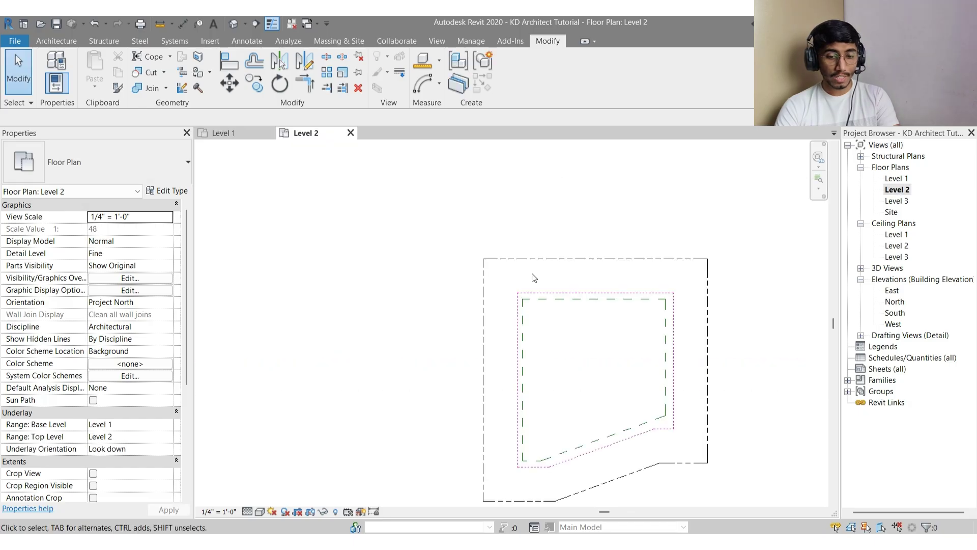
pyautogui.scroll(2, 563, 266)
pyautogui.click(418, 170)
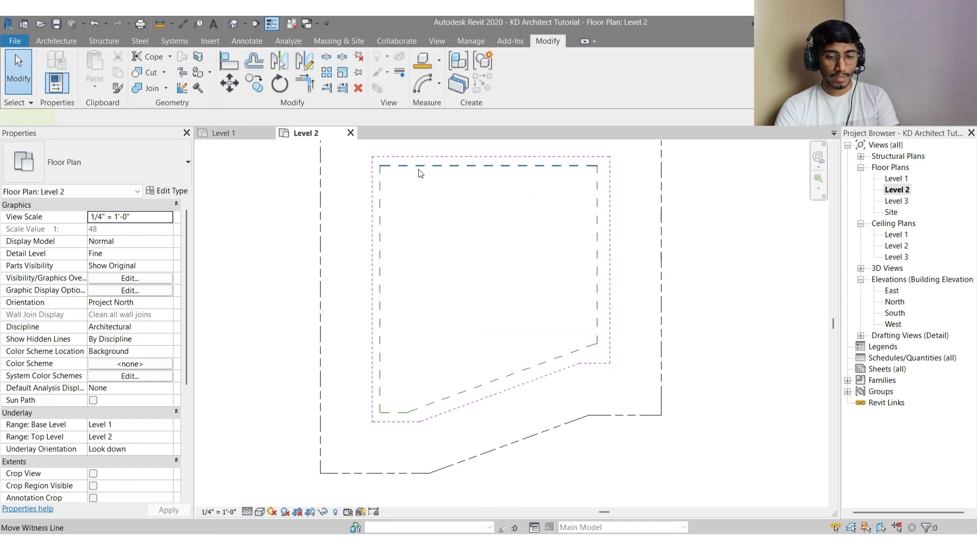
pyautogui.click(462, 193)
pyautogui.moveTo(526, 168); pyautogui.dragTo(507, 215, button='middle')
pyautogui.click(519, 209)
pyautogui.click(501, 229)
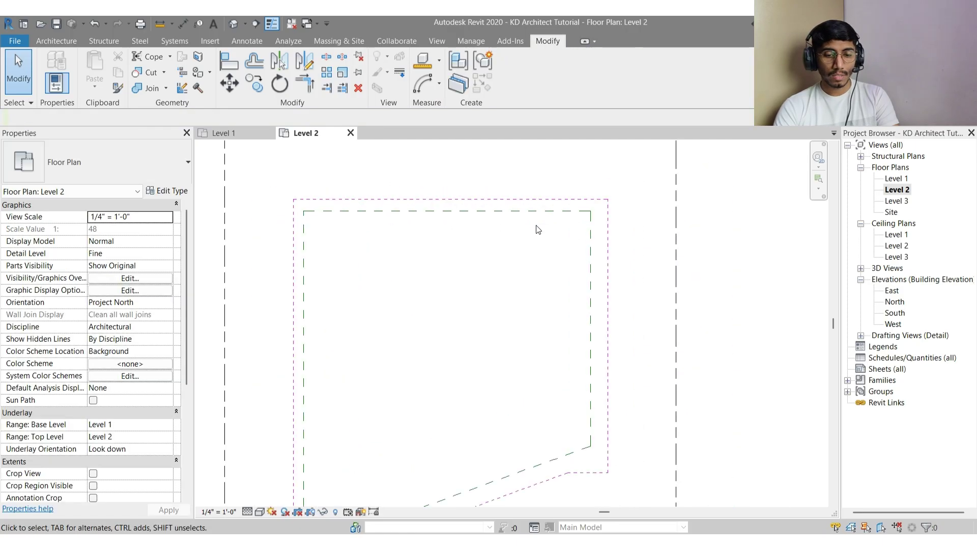
pyautogui.scroll(2, 414, 262)
pyautogui.click(415, 261)
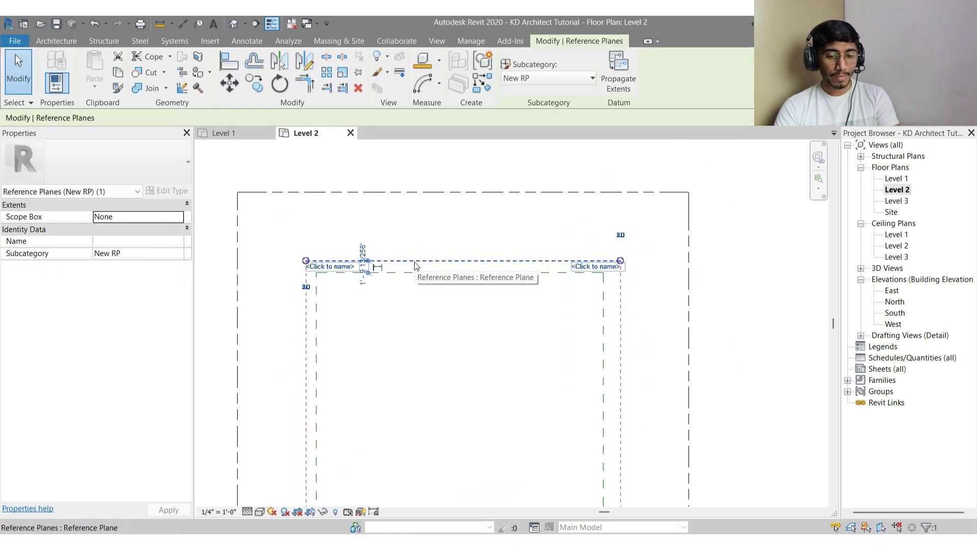
pyautogui.click(419, 304)
pyautogui.scroll(-3, 537, 268)
pyautogui.scroll(2, 536, 269)
pyautogui.scroll(1, 535, 265)
pyautogui.moveTo(629, 269); pyautogui.dragTo(551, 286, button='middle')
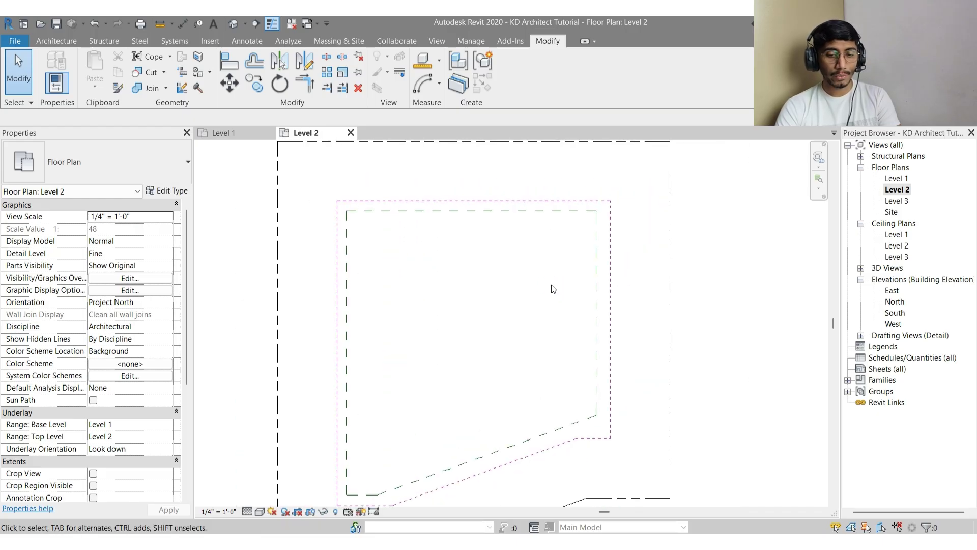